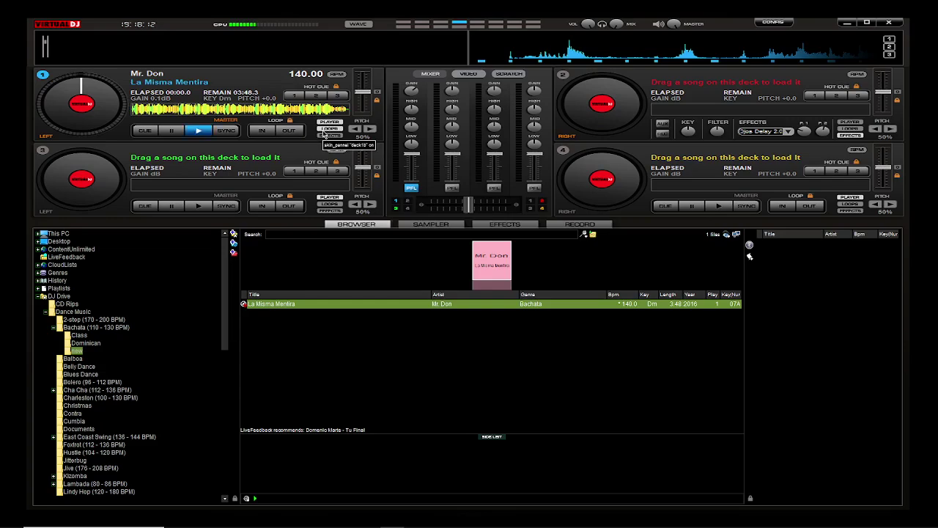
Step: Cycle decks 1 and 3 through their loop and effects panels, then back to player controls
{"action": "left_click", "coordinate": [325, 133]}
{"action": "left_click", "coordinate": [327, 137]}
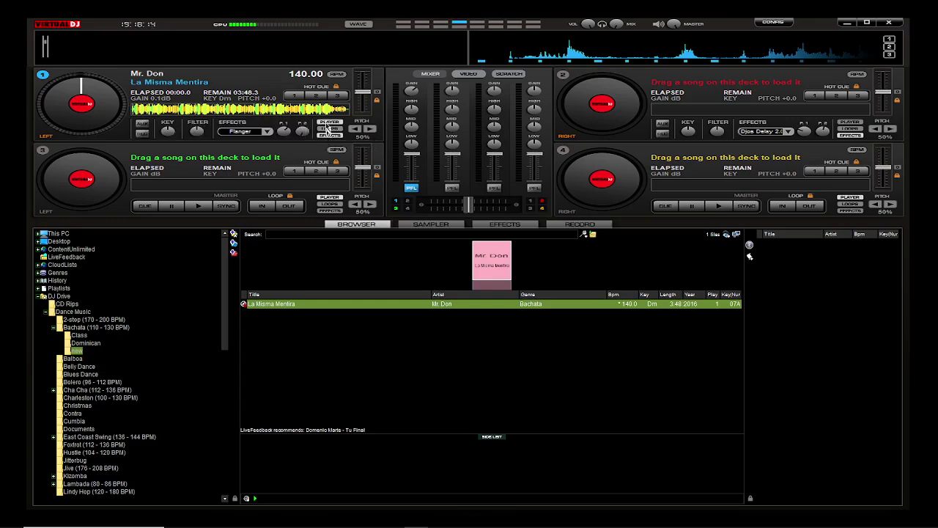
{"action": "left_click", "coordinate": [329, 122]}
{"action": "left_click", "coordinate": [335, 204]}
{"action": "left_click", "coordinate": [335, 211]}
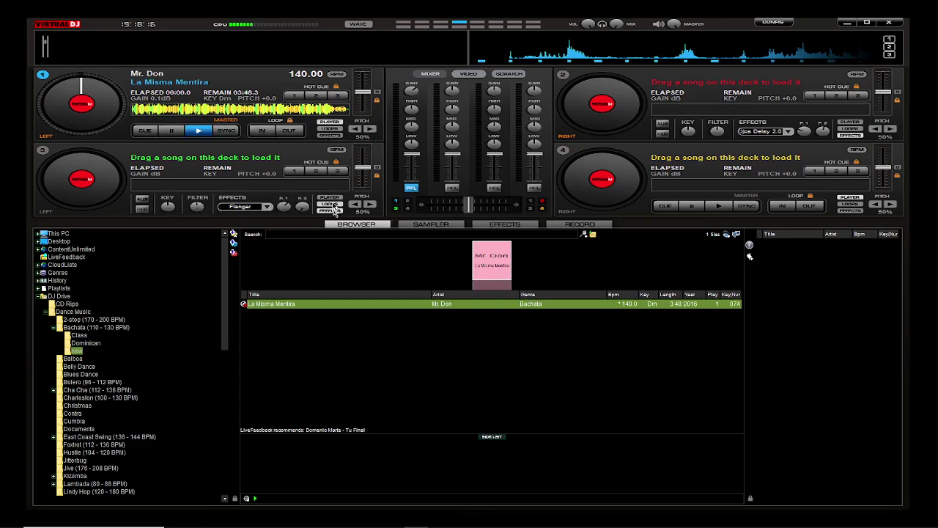
{"action": "left_click", "coordinate": [329, 196]}
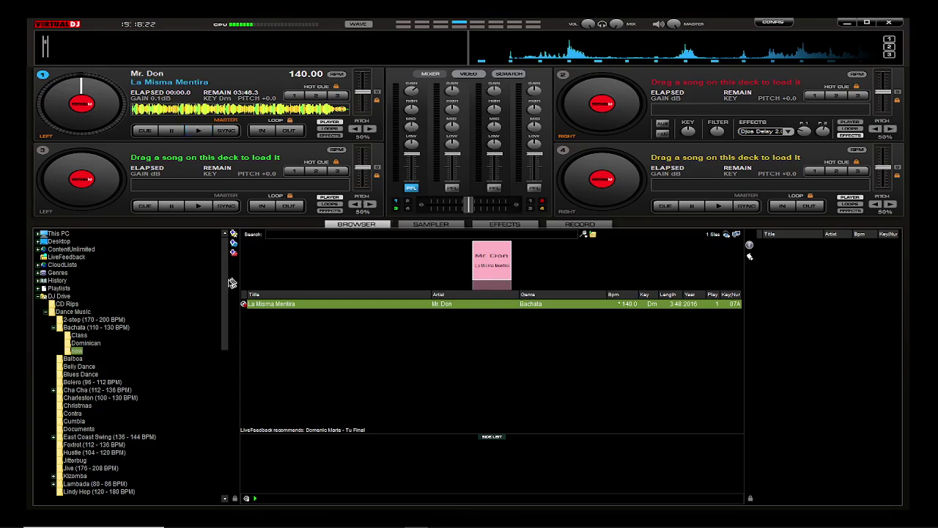
Step: Browse the Bachata (110 - 130 BPM) Class and new subfolders, then open Settings at Sound Setup
{"action": "left_click_drag", "start_coordinate": [228, 283], "coordinate": [228, 290]}
{"action": "scroll", "coordinate": [227, 294], "scroll_direction": "up", "scroll_amount": 2}
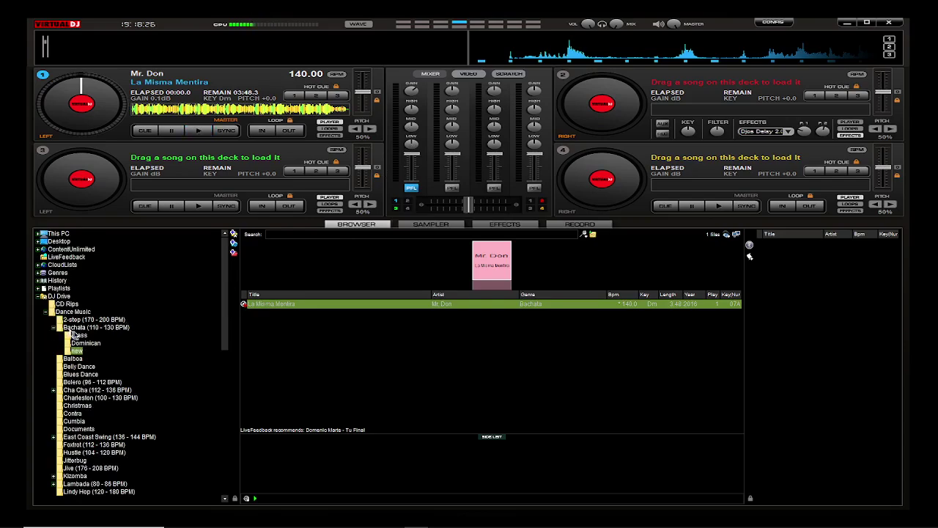
{"action": "left_click", "coordinate": [75, 329]}
{"action": "left_click", "coordinate": [77, 336]}
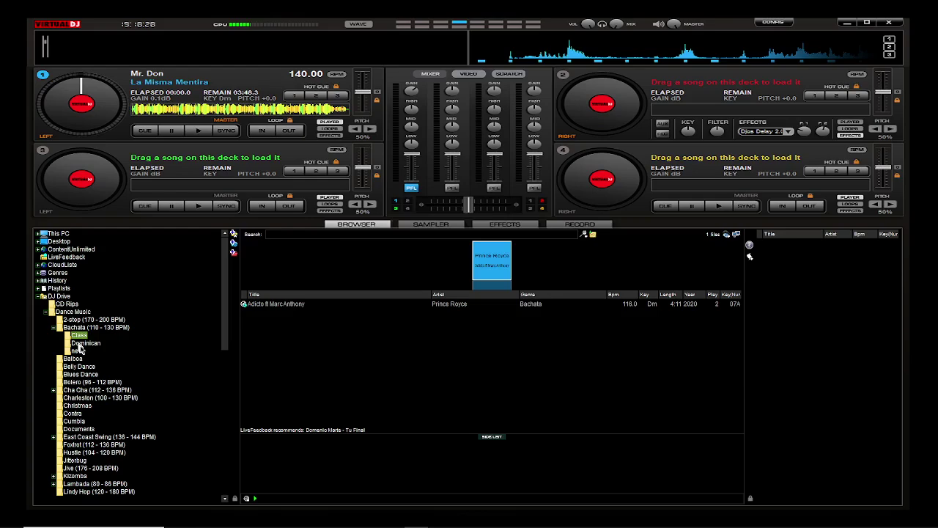
{"action": "left_click", "coordinate": [77, 350]}
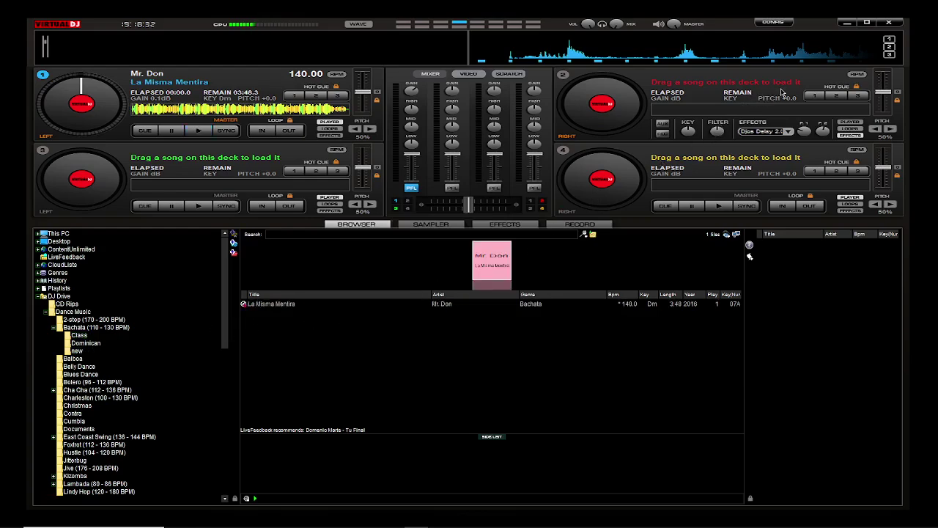
{"action": "left_click", "coordinate": [771, 22]}
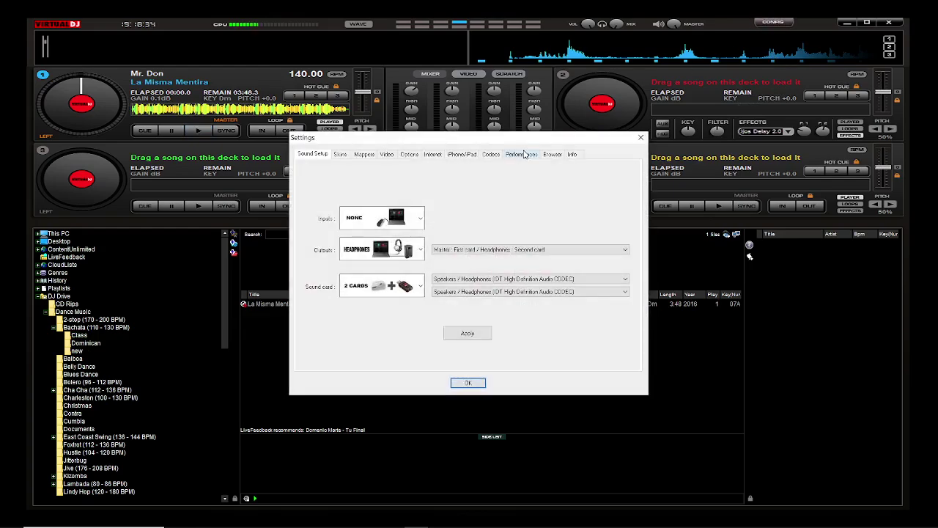
Step: In Mappers, toggle connected-devices-only and load the Stanton DaScratch SCS.3m VDJ7 mapper
{"action": "left_click", "coordinate": [364, 155]}
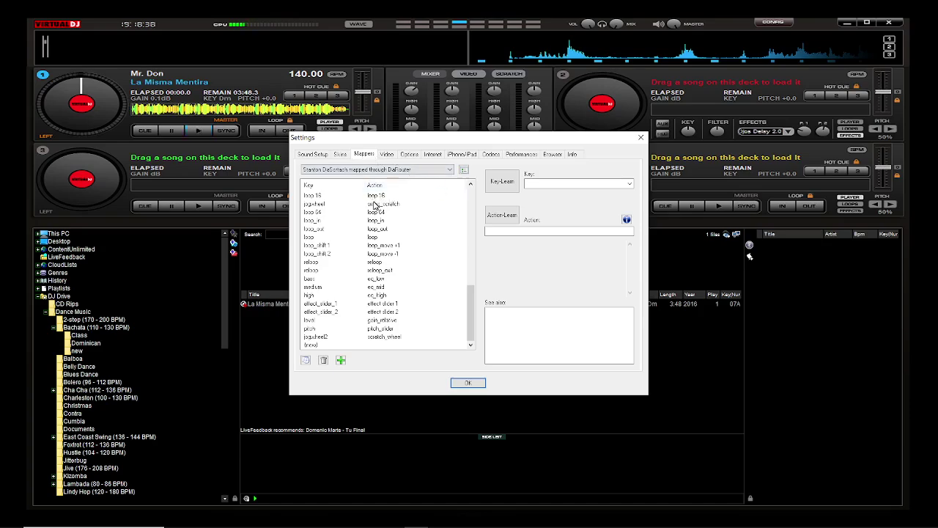
{"action": "left_click", "coordinate": [464, 169]}
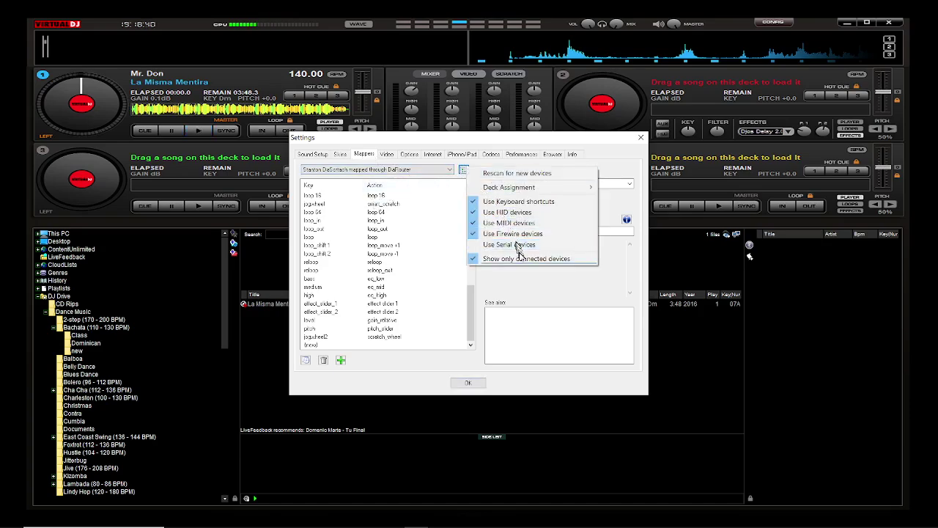
{"action": "left_click", "coordinate": [522, 259]}
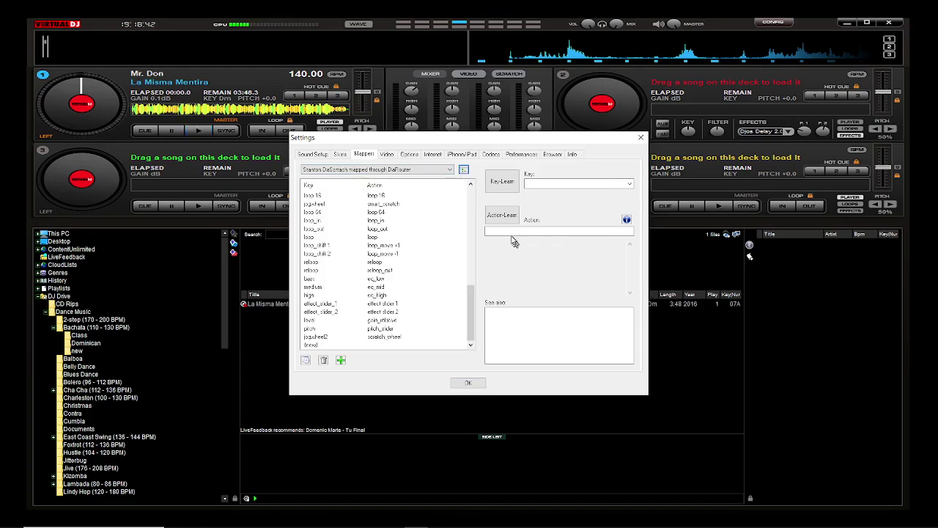
{"action": "left_click", "coordinate": [450, 170]}
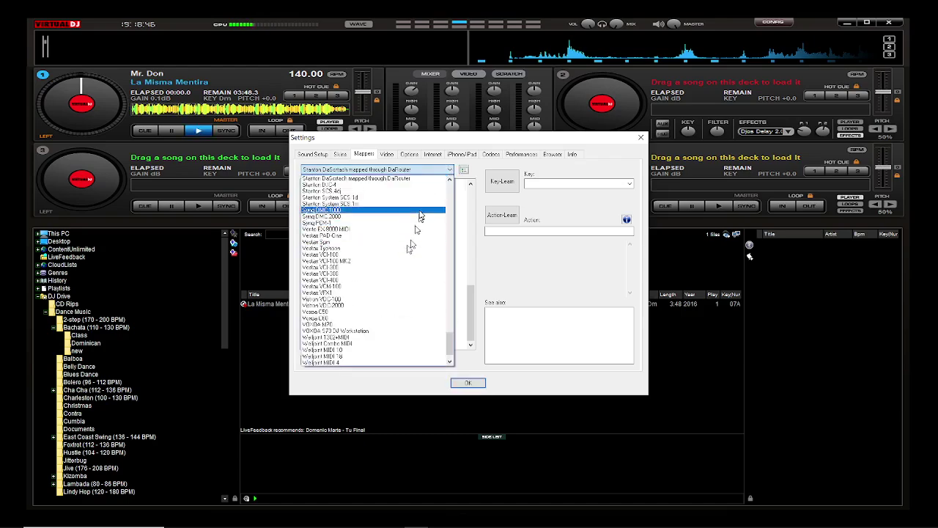
{"action": "left_click", "coordinate": [450, 179]}
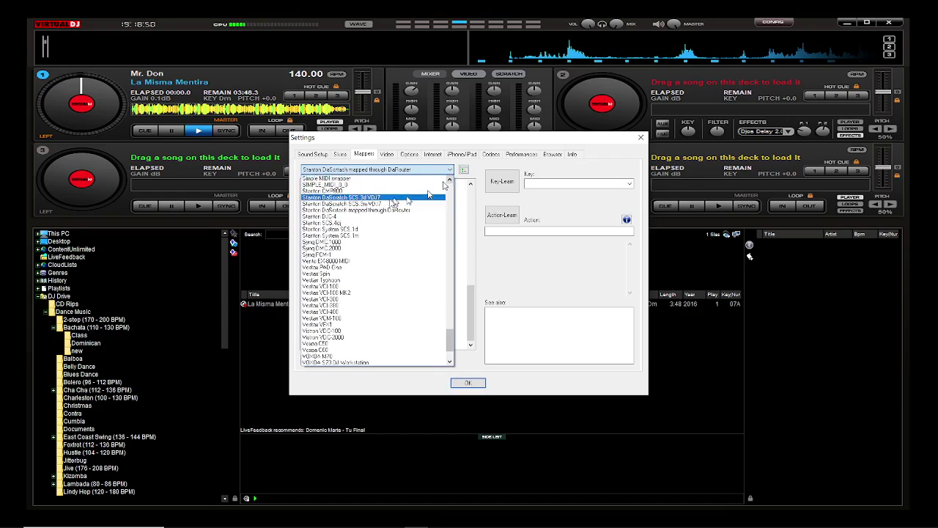
{"action": "left_click", "coordinate": [389, 204]}
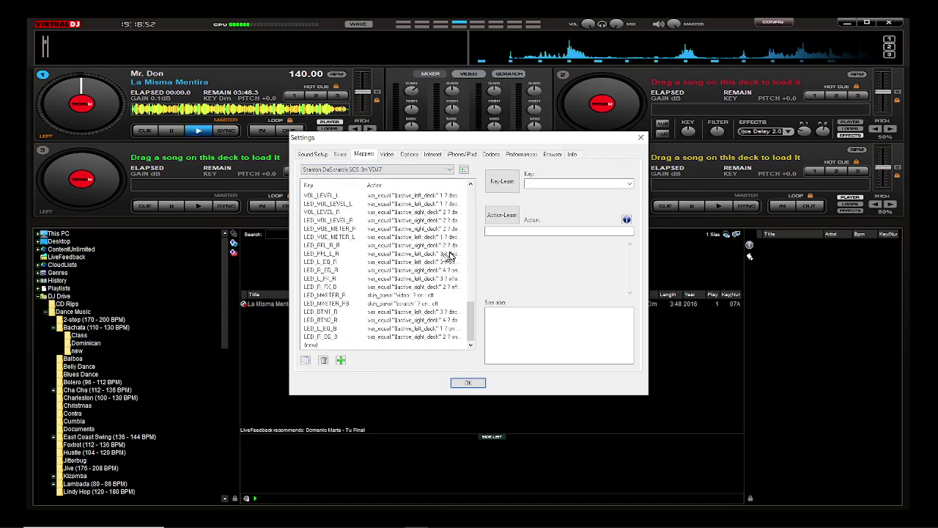
Step: Review the LED_L_EQ_R, LED_VUE_METER_L and LED_VOL_LEVEL_R mappings, then close Settings
{"action": "left_click", "coordinate": [430, 261]}
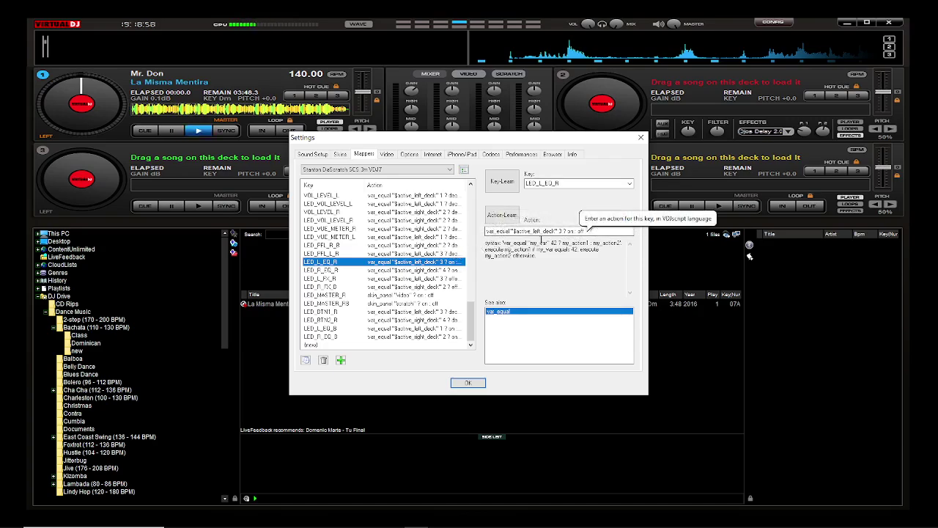
{"action": "left_click", "coordinate": [395, 238]}
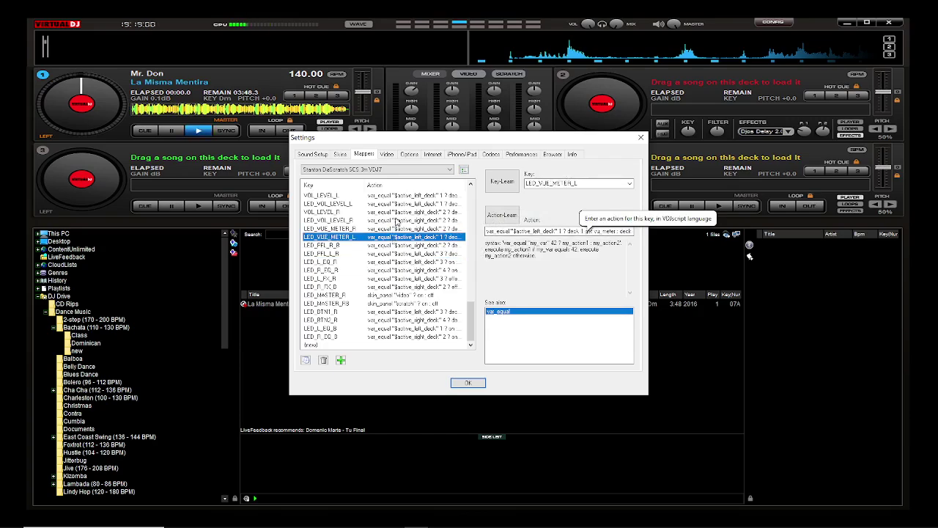
{"action": "left_click", "coordinate": [396, 220]}
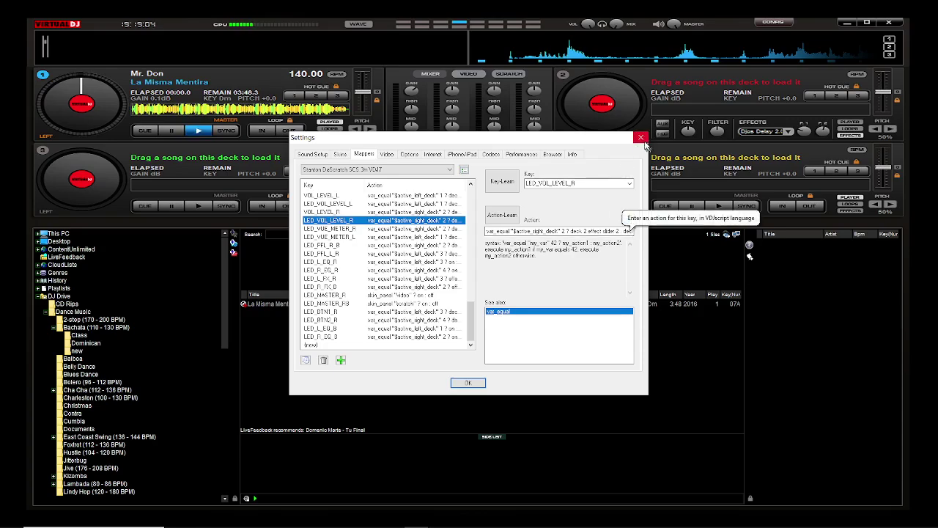
{"action": "left_click", "coordinate": [640, 138]}
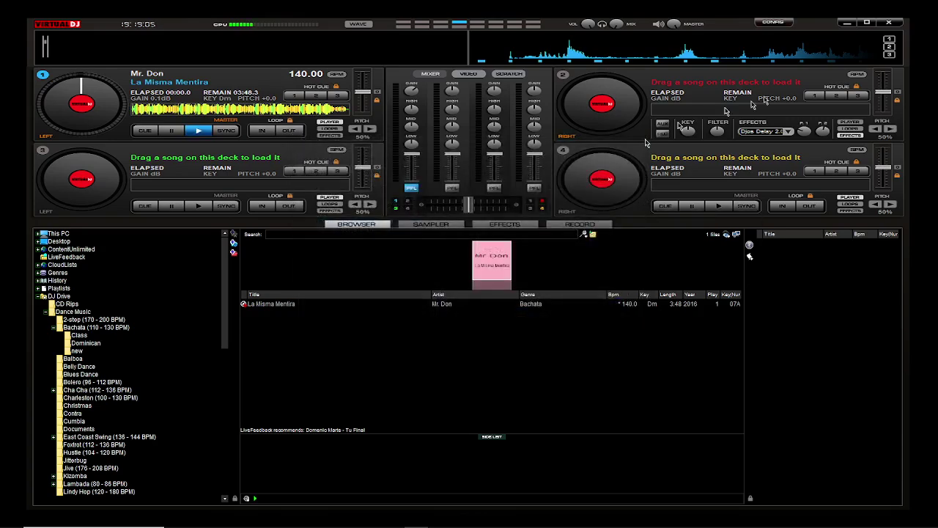
Step: Close VirtualDJ and bring the File Explorer Videos window forward
{"action": "left_click", "coordinate": [886, 26]}
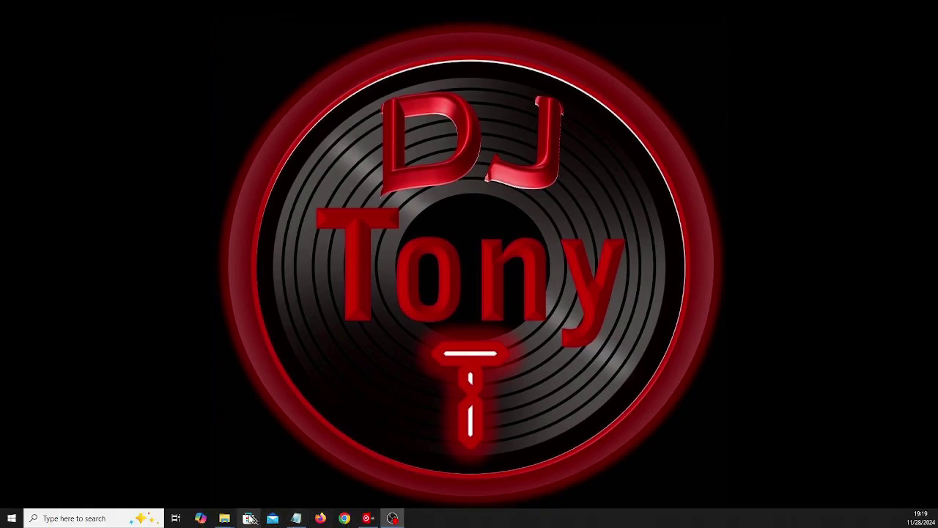
{"action": "mouse_move", "coordinate": [228, 519]}
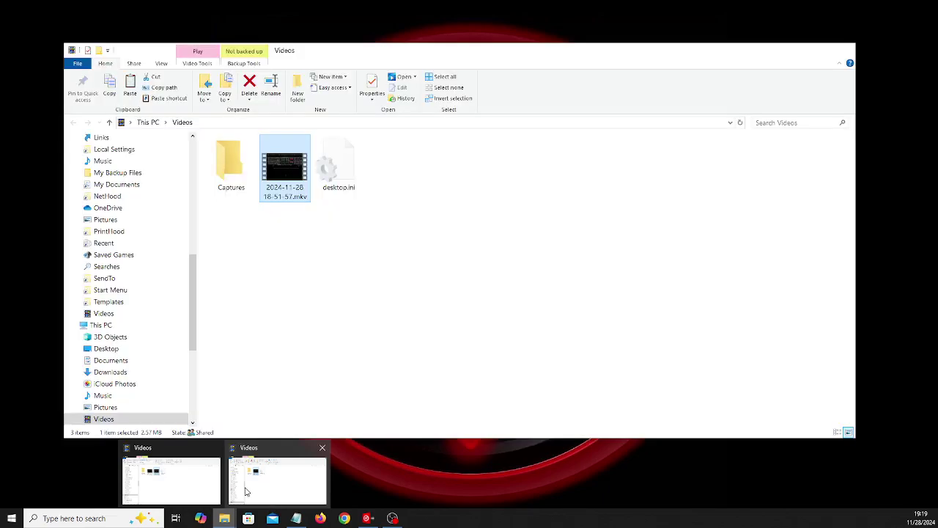
{"action": "left_click", "coordinate": [246, 491]}
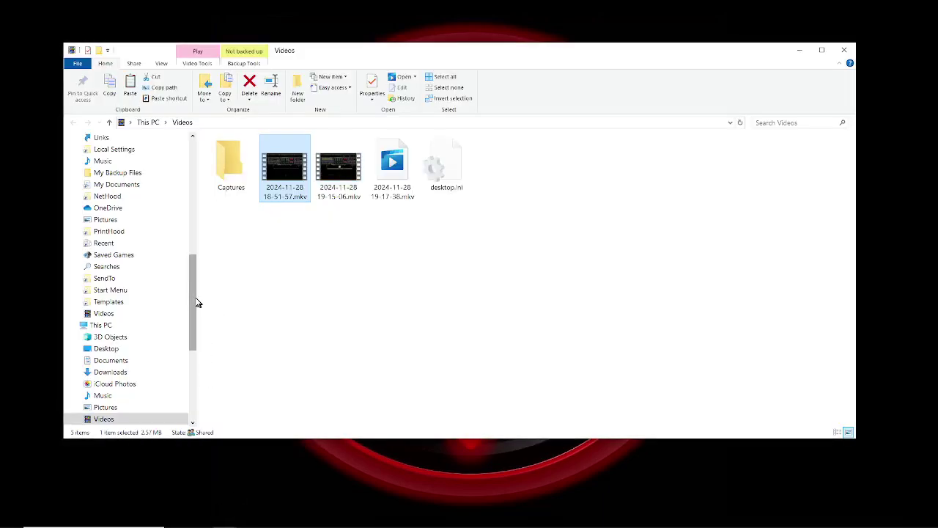
{"action": "left_click_drag", "start_coordinate": [194, 301], "coordinate": [194, 220]}
Step: Open Documents\VirtualDJ, select DDJSB.xml in Devices, then go to the Mappers folder
{"action": "left_click", "coordinate": [133, 293]}
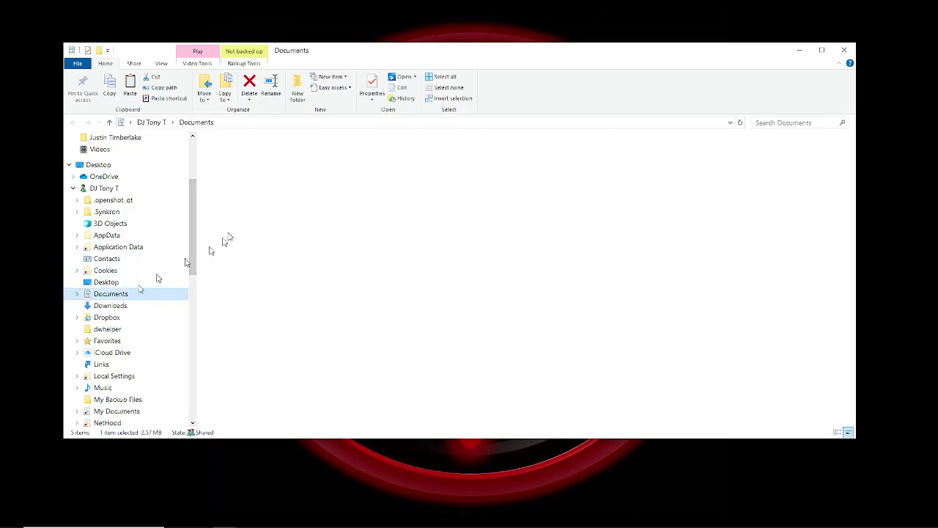
{"action": "double_click", "coordinate": [247, 296]}
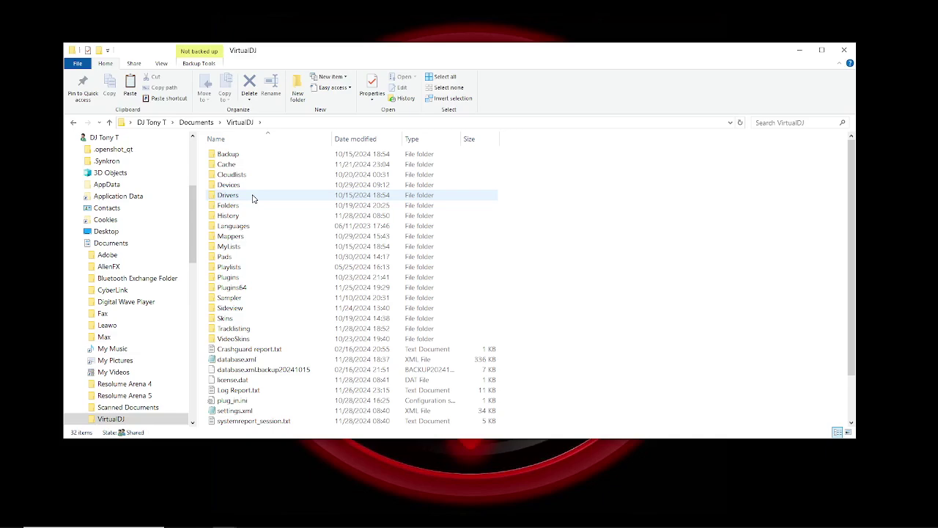
{"action": "left_click", "coordinate": [246, 186]}
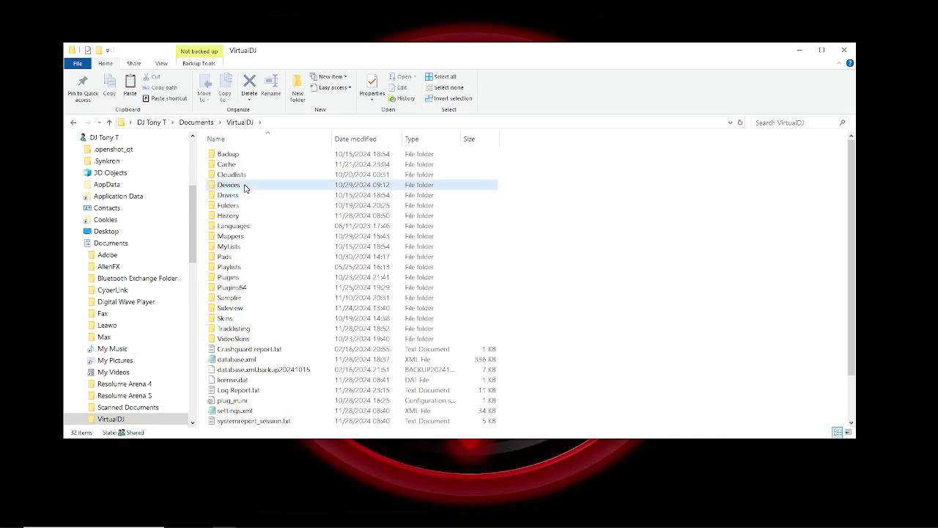
{"action": "left_click", "coordinate": [241, 235]}
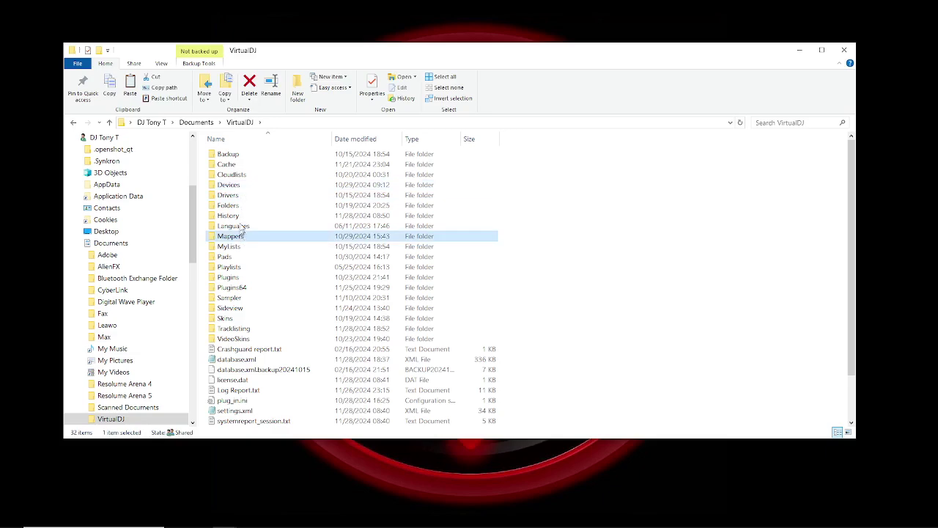
{"action": "double_click", "coordinate": [241, 185]}
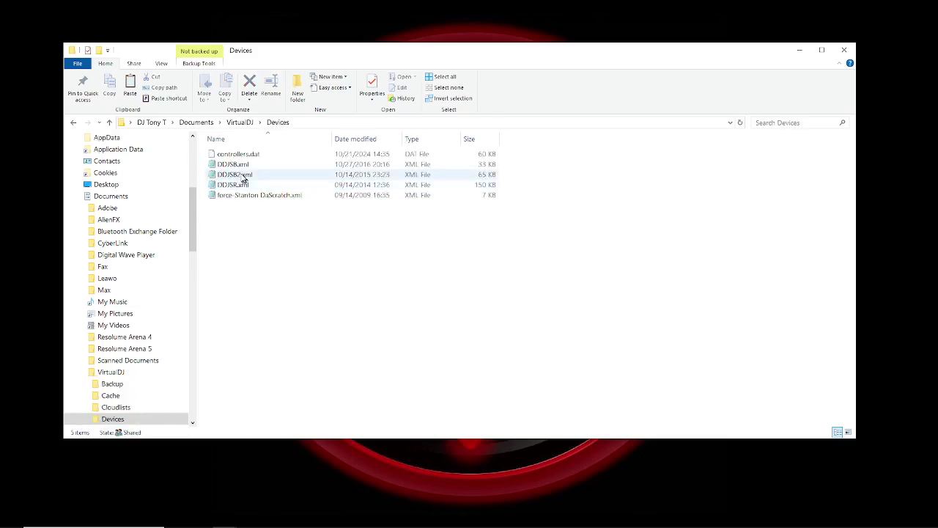
{"action": "left_click", "coordinate": [241, 164]}
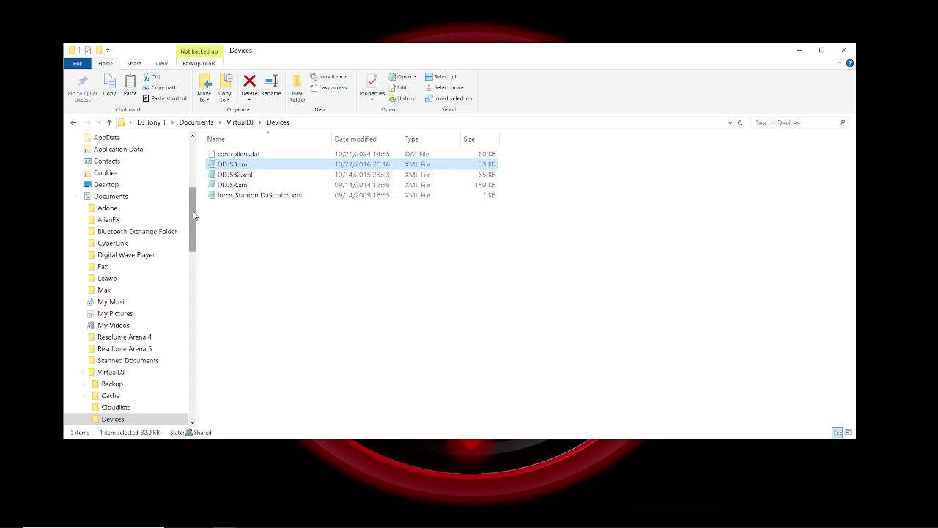
{"action": "left_click_drag", "start_coordinate": [195, 215], "coordinate": [194, 251]}
{"action": "left_click", "coordinate": [107, 315]}
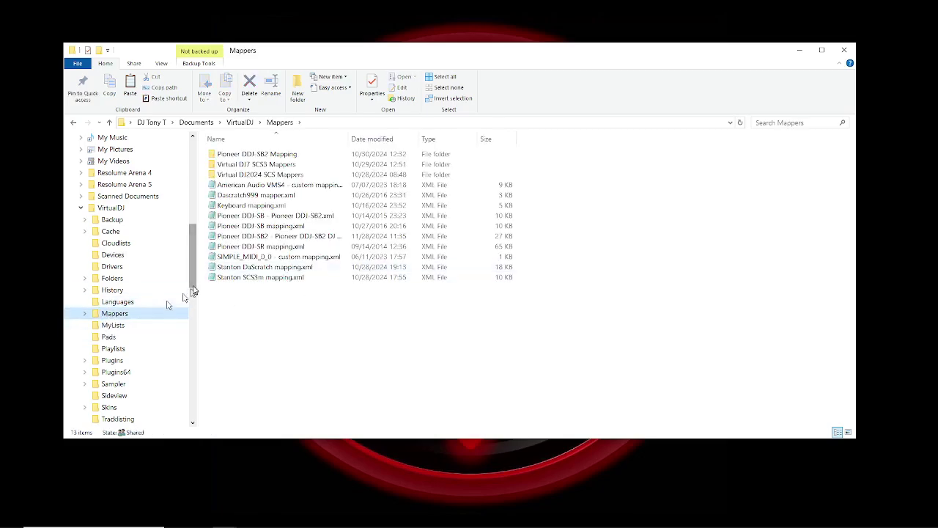
Step: Browse the Virtual DJ2024 and DJ7 SCS mapper folders, then open Pioneer DDJ-SB2 Mapping
{"action": "left_click", "coordinate": [251, 239]}
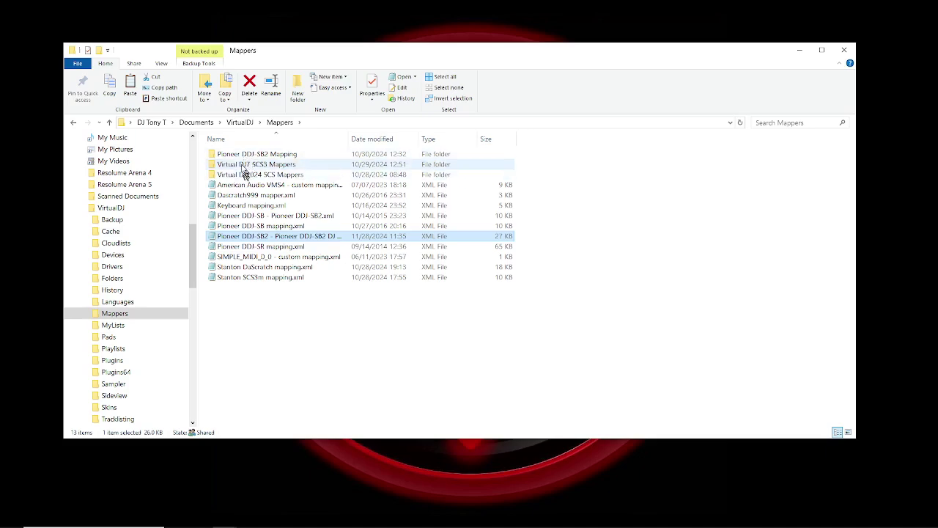
{"action": "left_click", "coordinate": [232, 174]}
{"action": "double_click", "coordinate": [232, 174]}
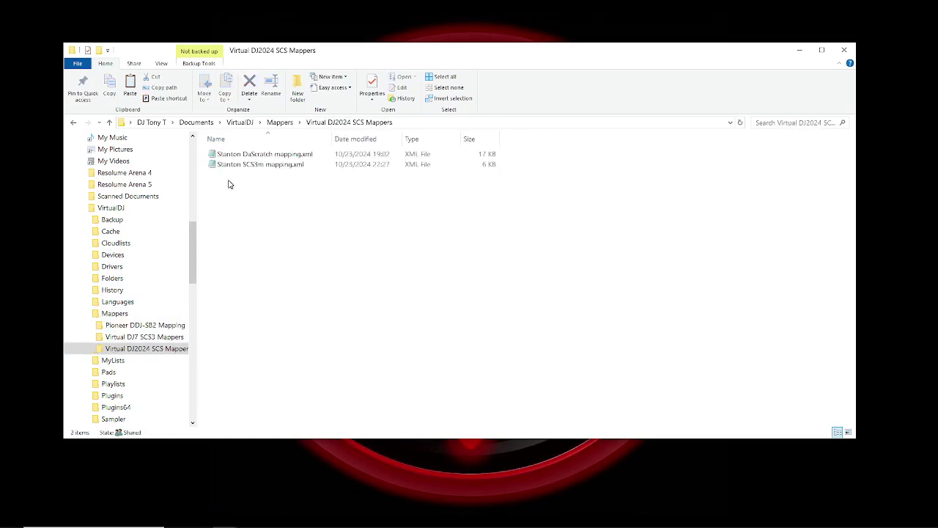
{"action": "left_click", "coordinate": [154, 339]}
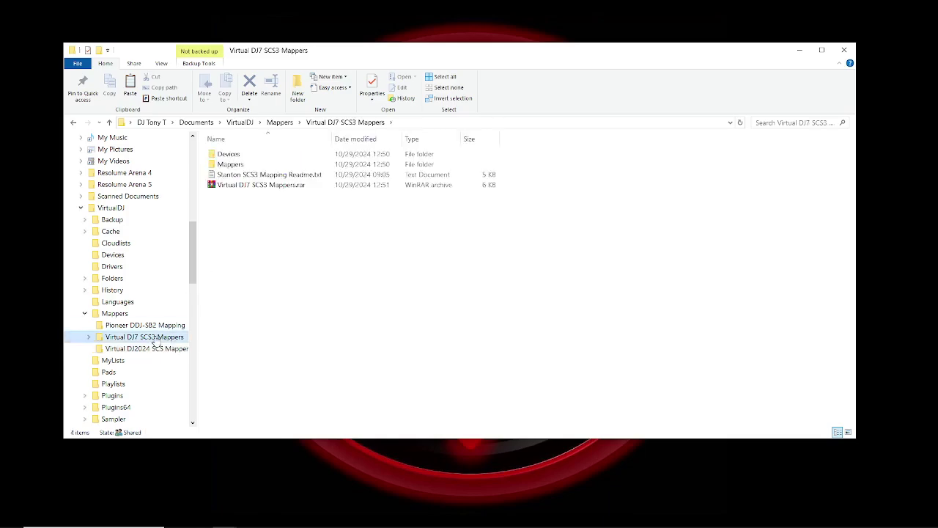
{"action": "left_click", "coordinate": [151, 328]}
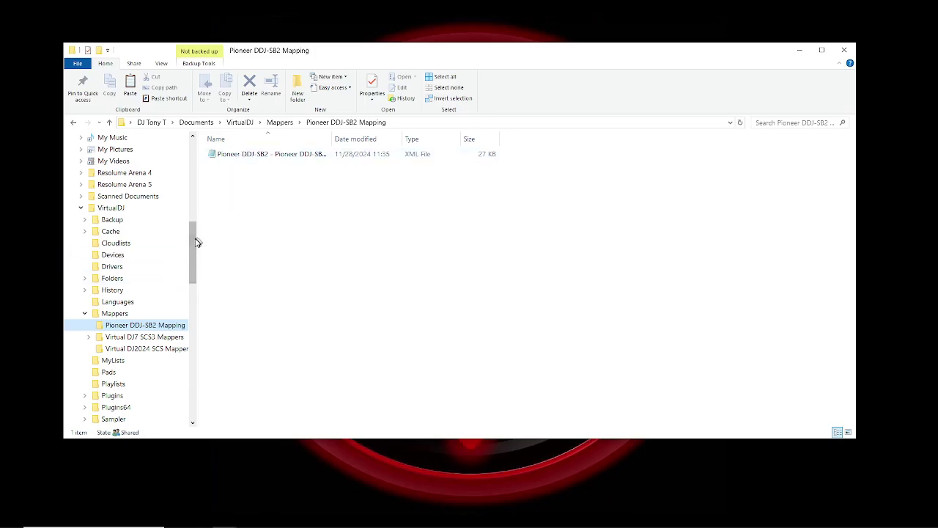
{"action": "left_click_drag", "start_coordinate": [195, 243], "coordinate": [191, 360]}
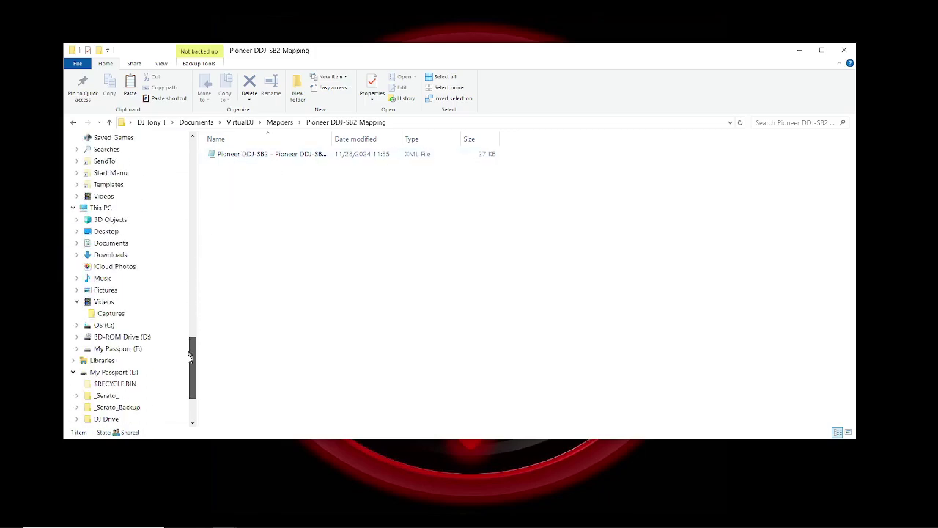
Step: Open My Passport (E:) > DJ Drive > VirtualDJ > Mappers
{"action": "left_click", "coordinate": [143, 352]}
{"action": "left_click", "coordinate": [117, 419]}
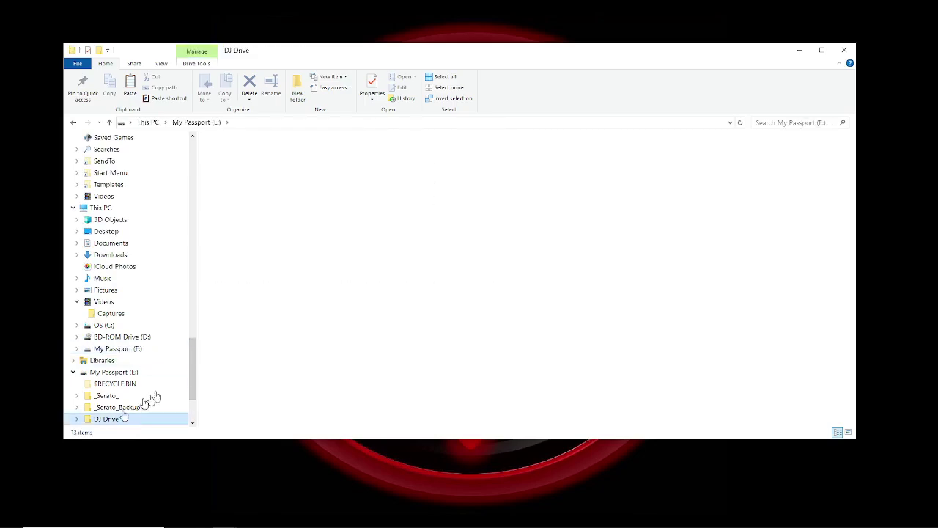
{"action": "left_click_drag", "start_coordinate": [193, 370], "coordinate": [193, 389]}
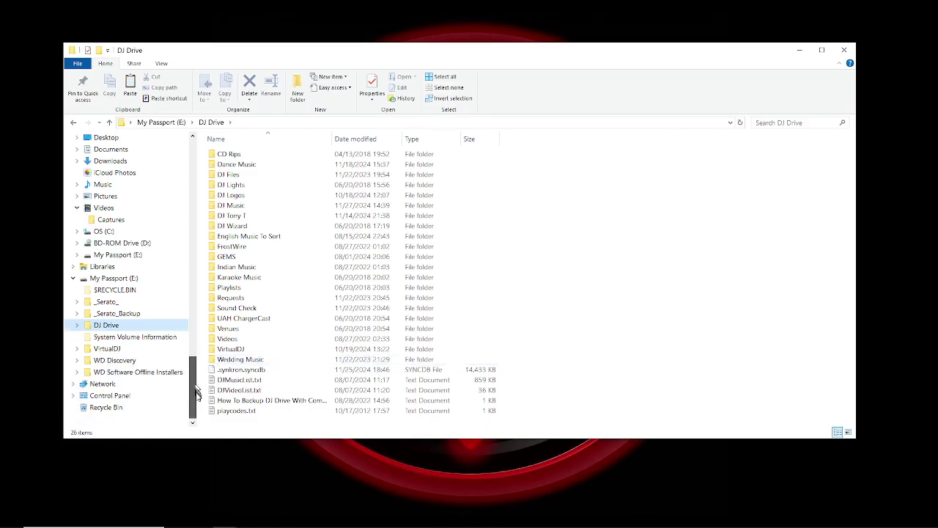
{"action": "double_click", "coordinate": [230, 351]}
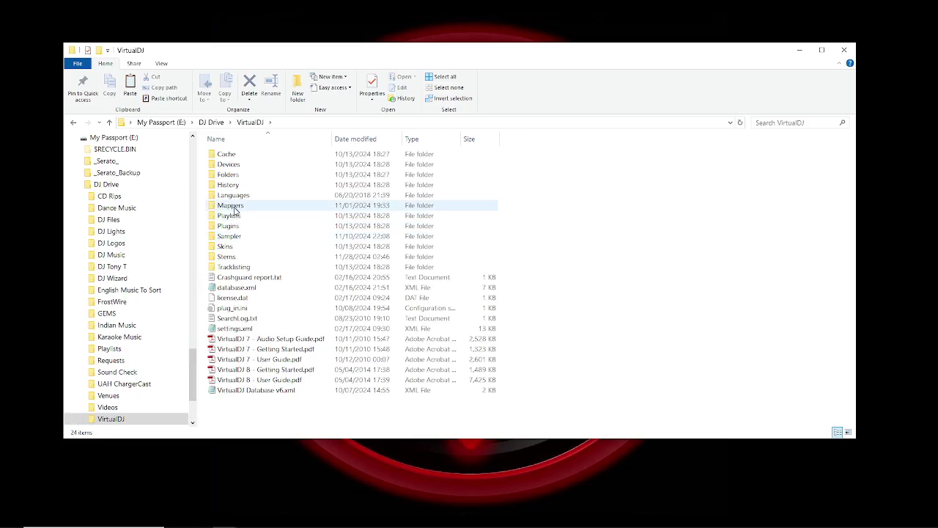
{"action": "double_click", "coordinate": [231, 205]}
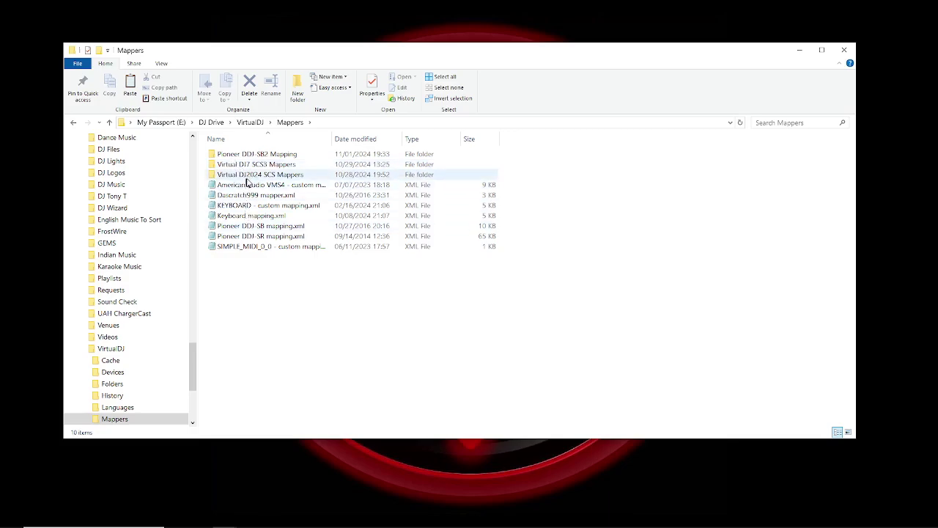
Step: Return to the My Passport (E:) root and collapse its folder tree
{"action": "left_click", "coordinate": [193, 136]}
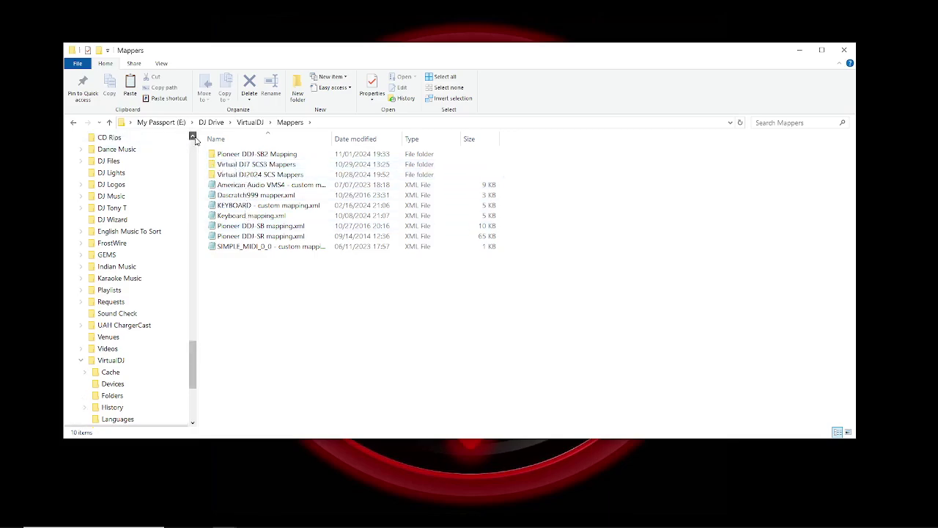
{"action": "left_click", "coordinate": [192, 136]}
{"action": "left_click", "coordinate": [120, 233]}
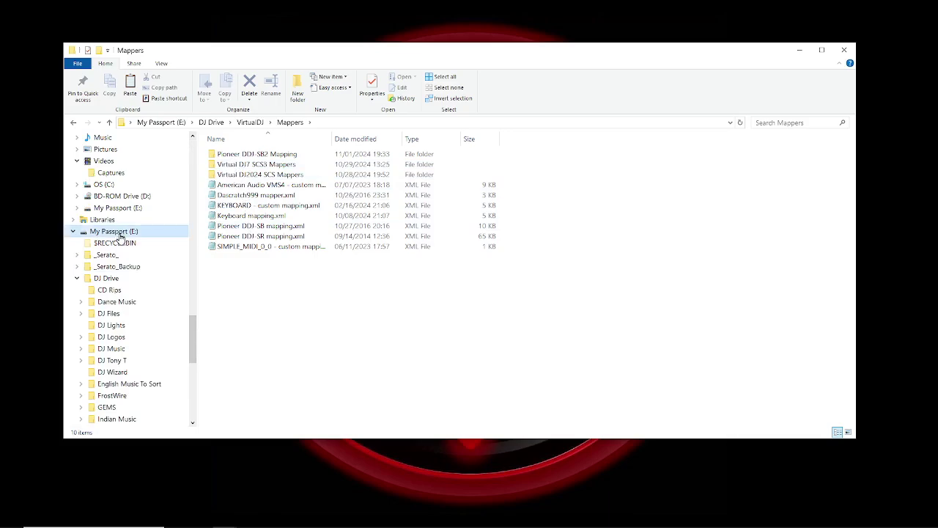
{"action": "left_click", "coordinate": [73, 231]}
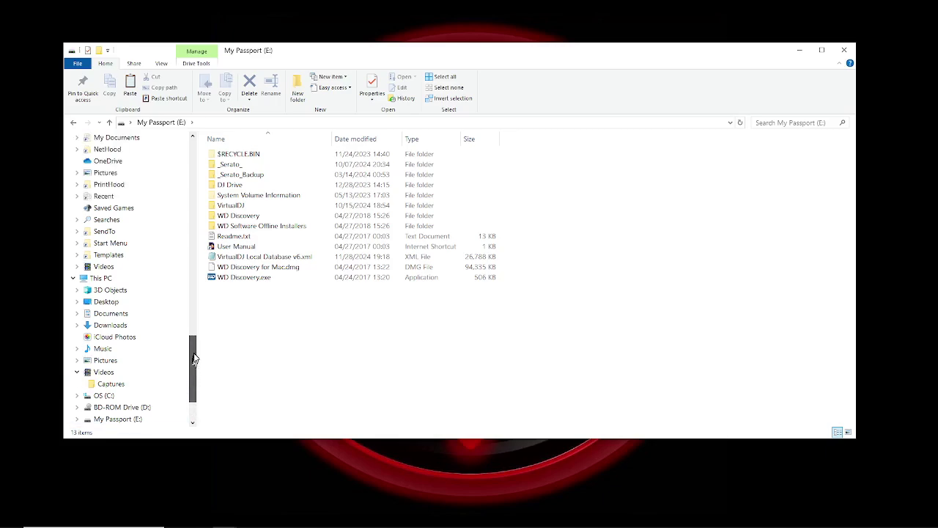
{"action": "left_click_drag", "start_coordinate": [194, 359], "coordinate": [195, 261]}
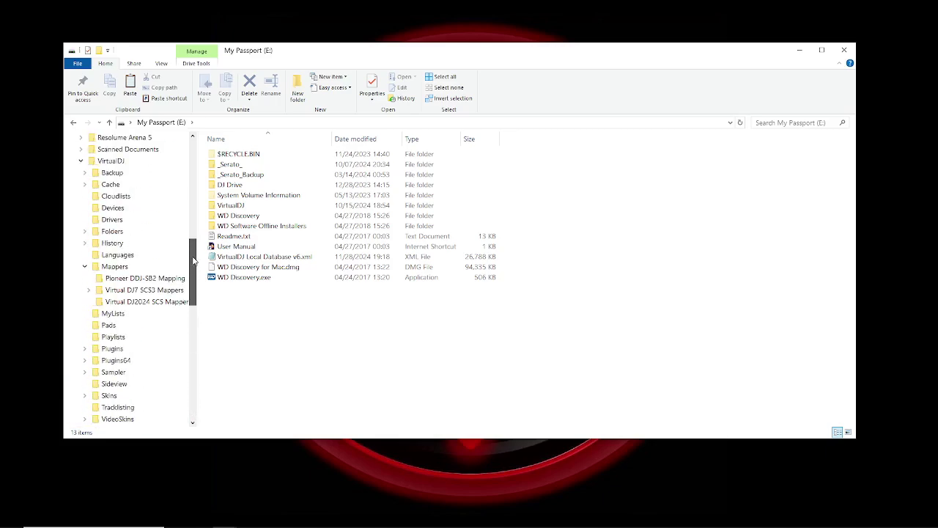
Step: In the local Mappers folder, auto-fit the Name column and compare the DDJ-SB and custom DDJ-SB2 XML files
{"action": "left_click", "coordinate": [110, 267]}
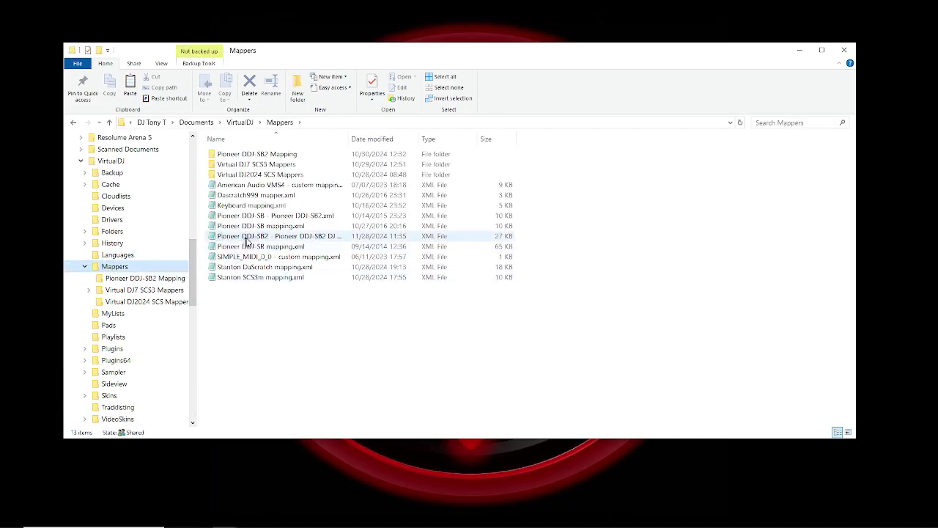
{"action": "double_click", "coordinate": [348, 138]}
{"action": "left_click", "coordinate": [357, 234]}
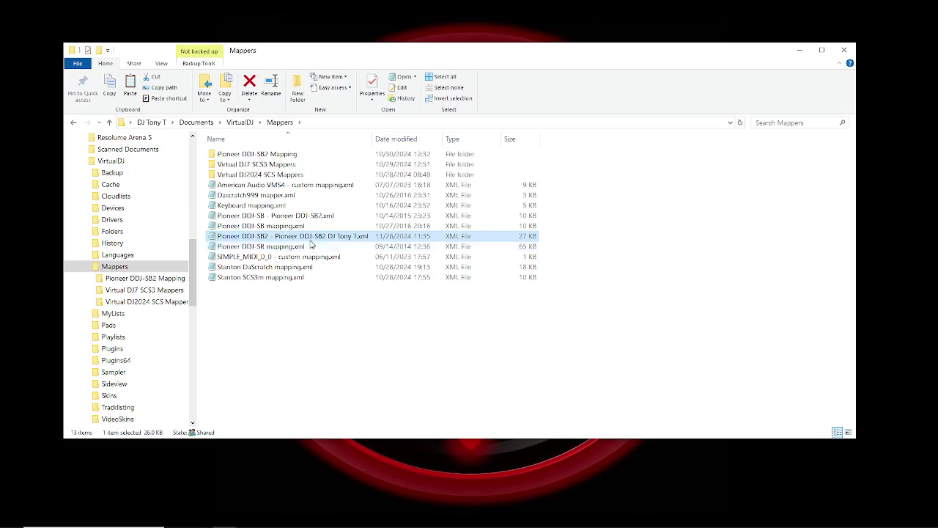
{"action": "left_click", "coordinate": [306, 216]}
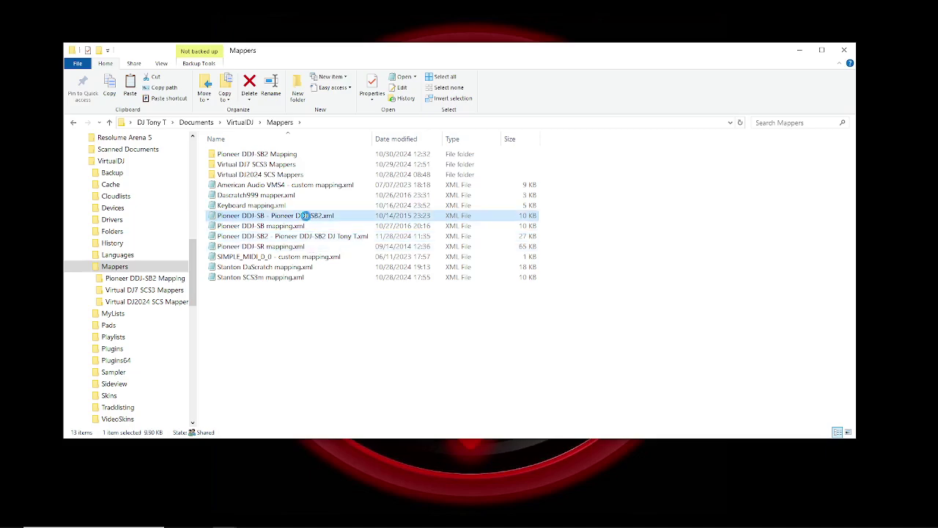
{"action": "left_click", "coordinate": [310, 239]}
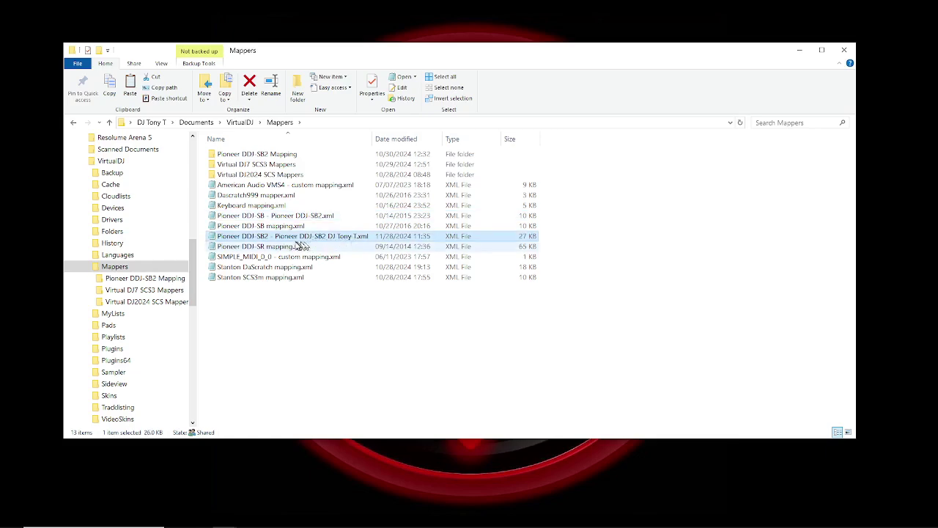
{"action": "left_click", "coordinate": [291, 216]}
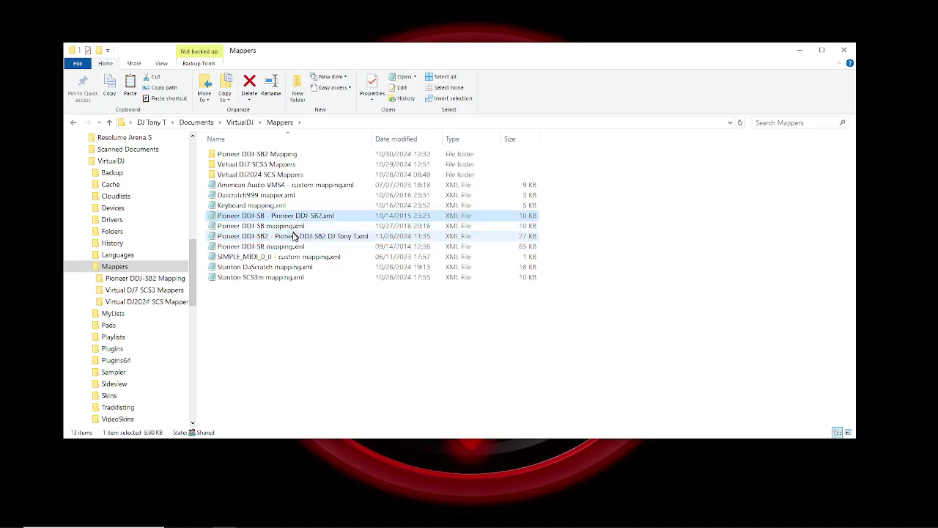
{"action": "left_click", "coordinate": [296, 236]}
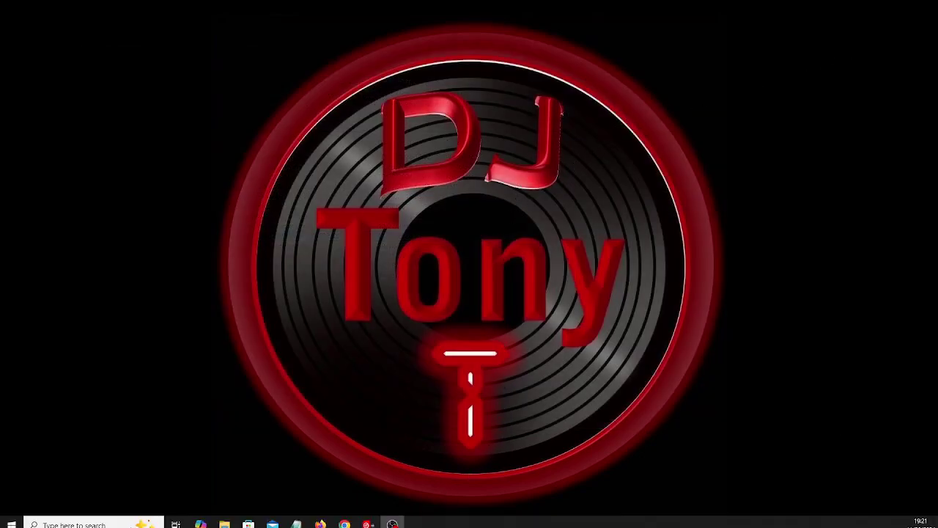
Step: Open VirtualDJ Settings on the Controllers page showing the DDJ-SB2's custom mapper
{"action": "mouse_move", "coordinate": [384, 522]}
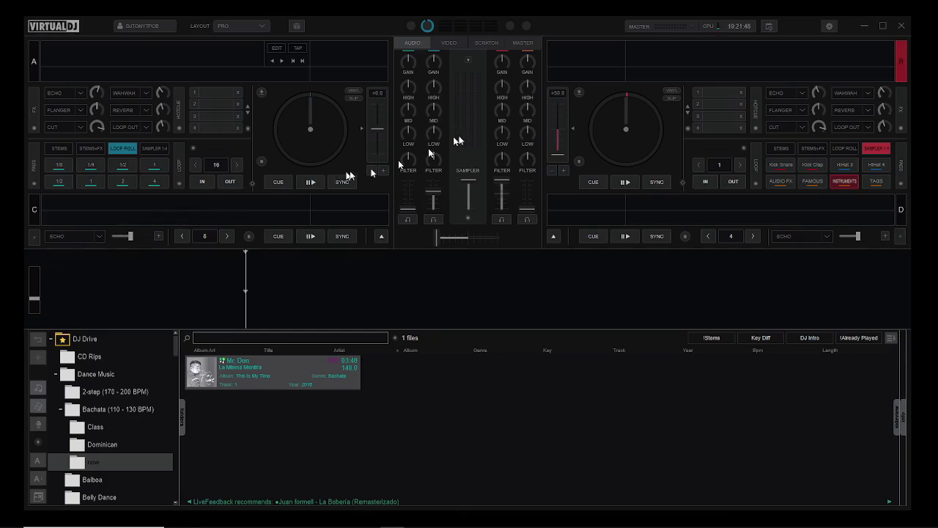
{"action": "left_click", "coordinate": [830, 27]}
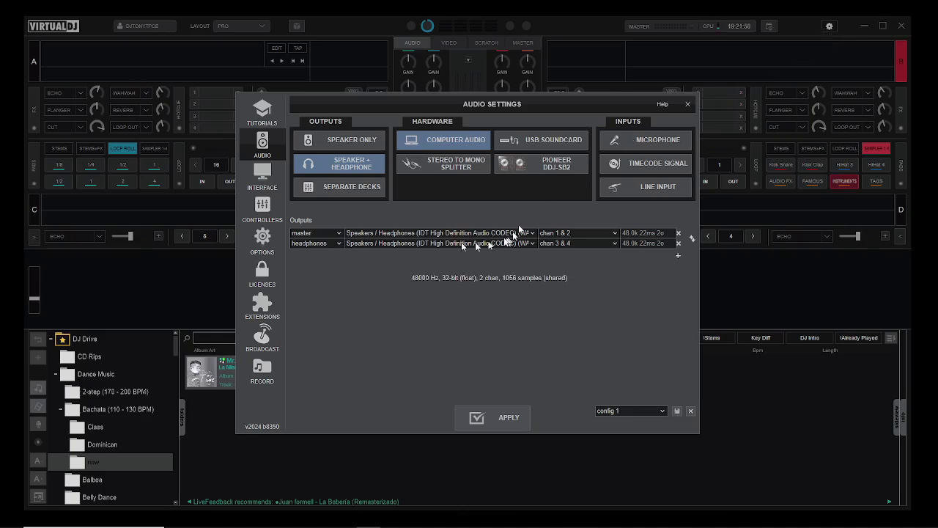
{"action": "left_click", "coordinate": [262, 214]}
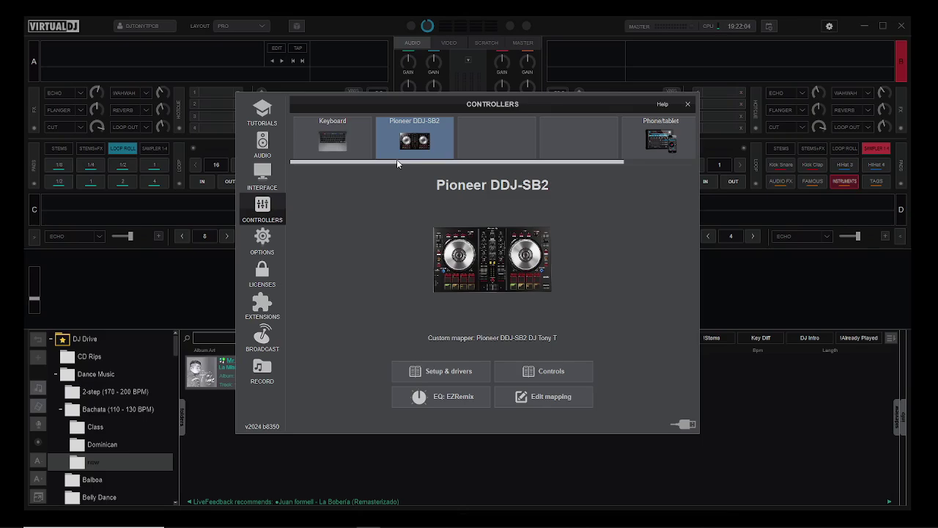
{"action": "left_click_drag", "start_coordinate": [398, 162], "coordinate": [389, 135]}
Step: Open the DDJ-SB2 mapping editor and widen it to both left and right
{"action": "left_click", "coordinate": [519, 401]}
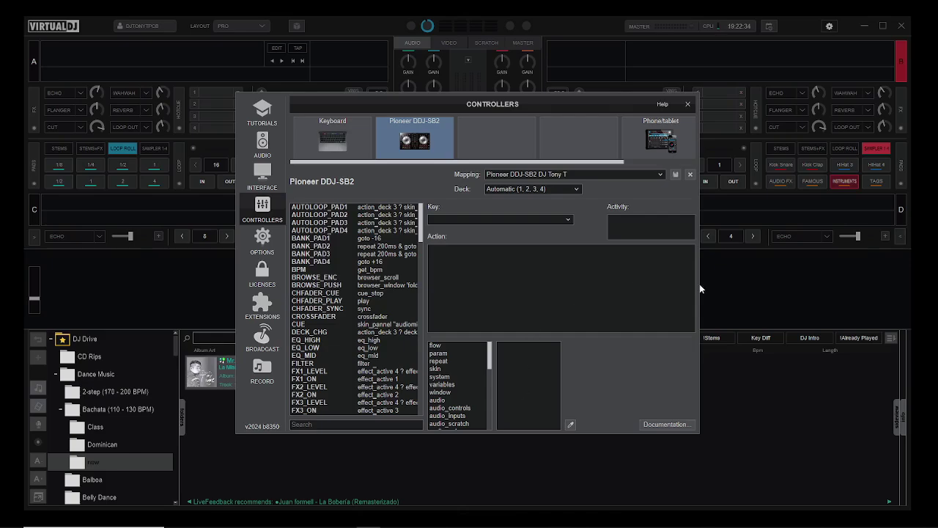
{"action": "left_click_drag", "start_coordinate": [699, 283], "coordinate": [884, 283]}
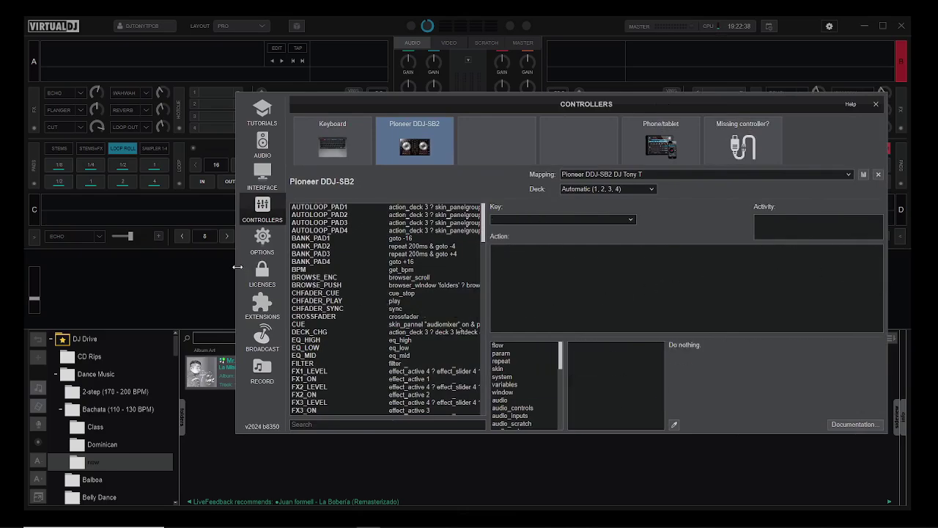
{"action": "left_click_drag", "start_coordinate": [238, 267], "coordinate": [60, 237]}
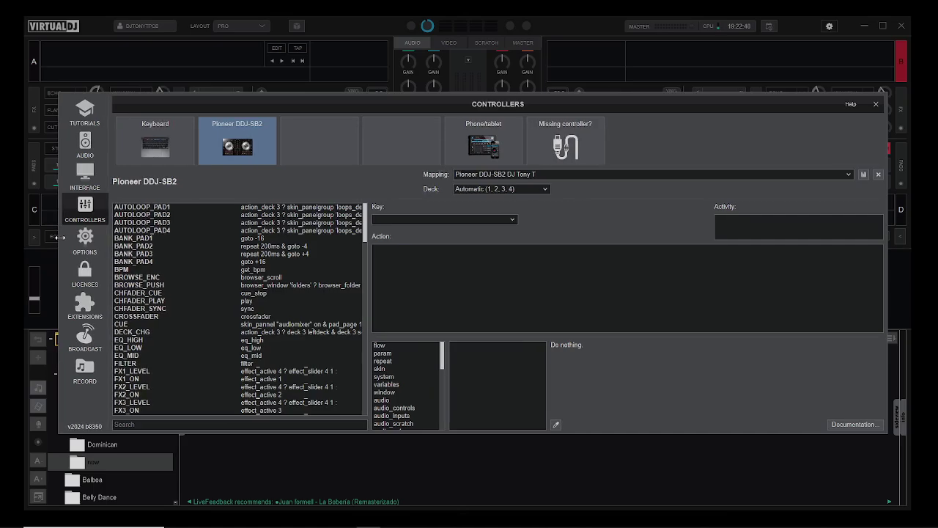
Step: Load the AUTOLOOP_PAD3 key into the key editor to show its action script
{"action": "left_click", "coordinate": [212, 247]}
{"action": "left_click", "coordinate": [326, 223]}
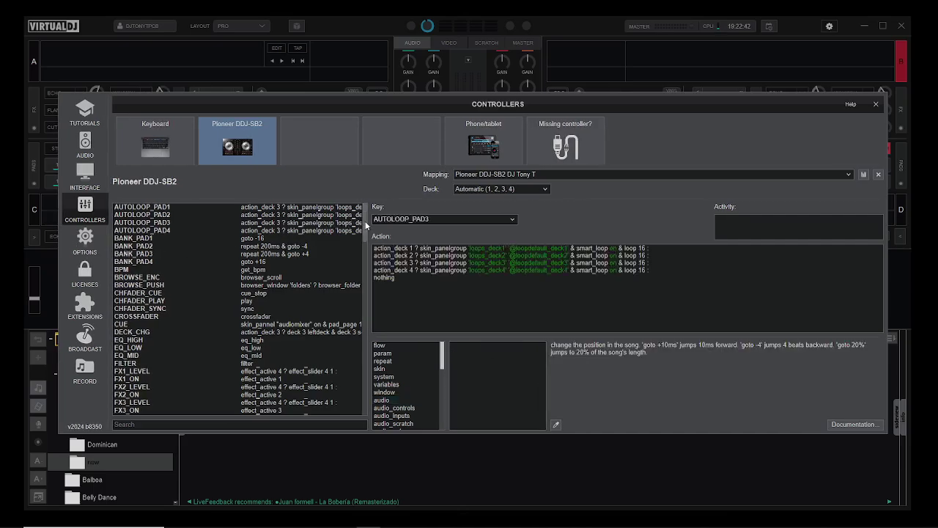
{"action": "left_click_drag", "start_coordinate": [366, 225], "coordinate": [419, 216]}
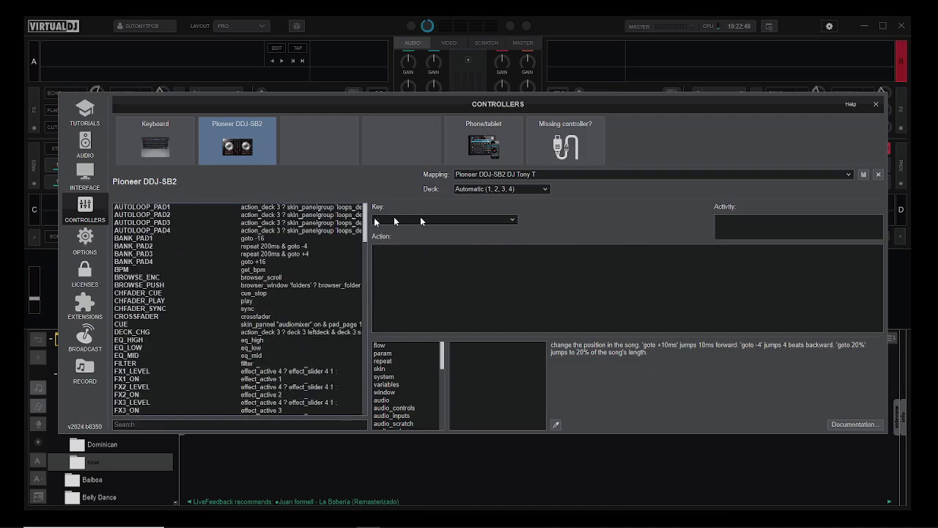
{"action": "left_click", "coordinate": [510, 221]}
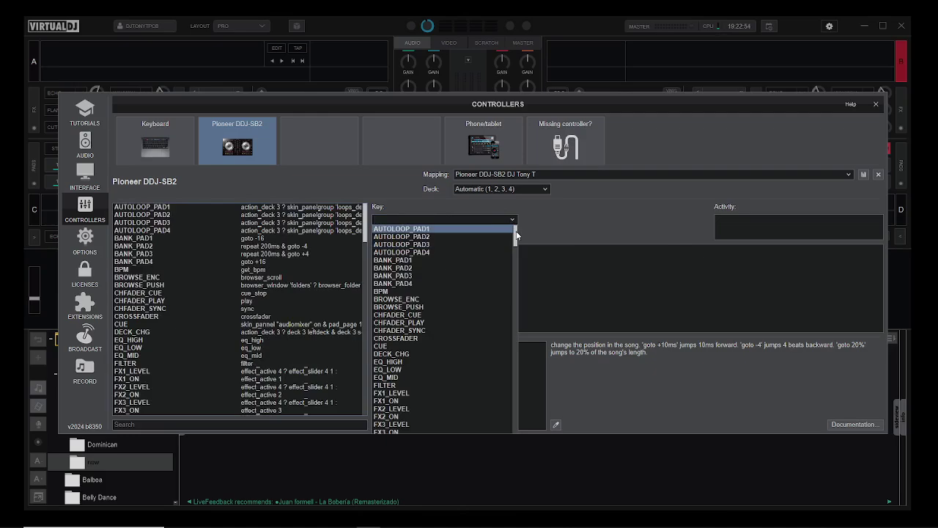
Step: Load the CUE key, showing its audiomixer, eq_reset and filter 0.5 script
{"action": "mouse_move", "coordinate": [517, 235]}
{"action": "left_mouse_down"}
{"action": "mouse_move", "coordinate": [523, 287]}
{"action": "mouse_move", "coordinate": [511, 404]}
{"action": "mouse_move", "coordinate": [515, 249]}
{"action": "mouse_move", "coordinate": [525, 367]}
{"action": "mouse_move", "coordinate": [523, 384]}
{"action": "mouse_move", "coordinate": [520, 229]}
{"action": "left_mouse_up"}
{"action": "left_click", "coordinate": [413, 344]}
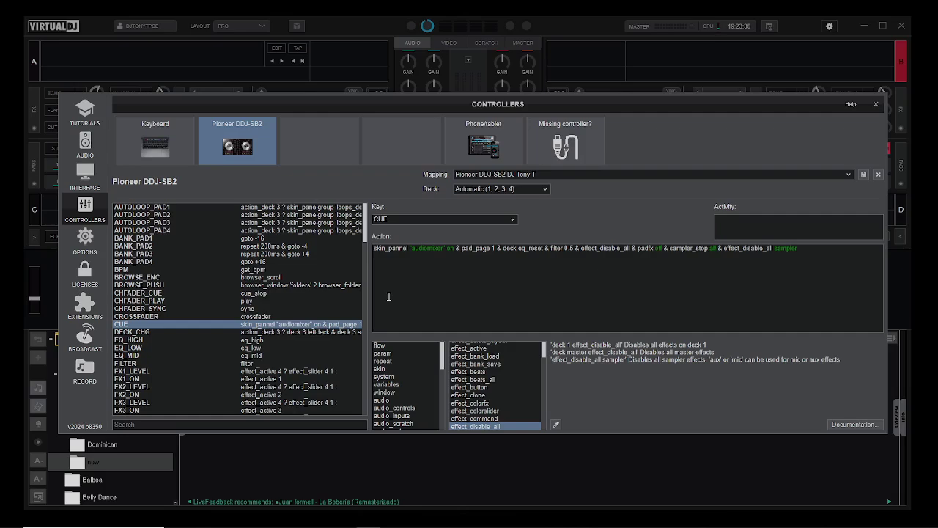
Step: Browse the shift-layer mappings, viewing PFL, SHIFT_SAMPLER_PAD1 (pad 5) and SHIFT_PFL
{"action": "scroll", "coordinate": [372, 284], "scroll_direction": "down", "scroll_amount": 10}
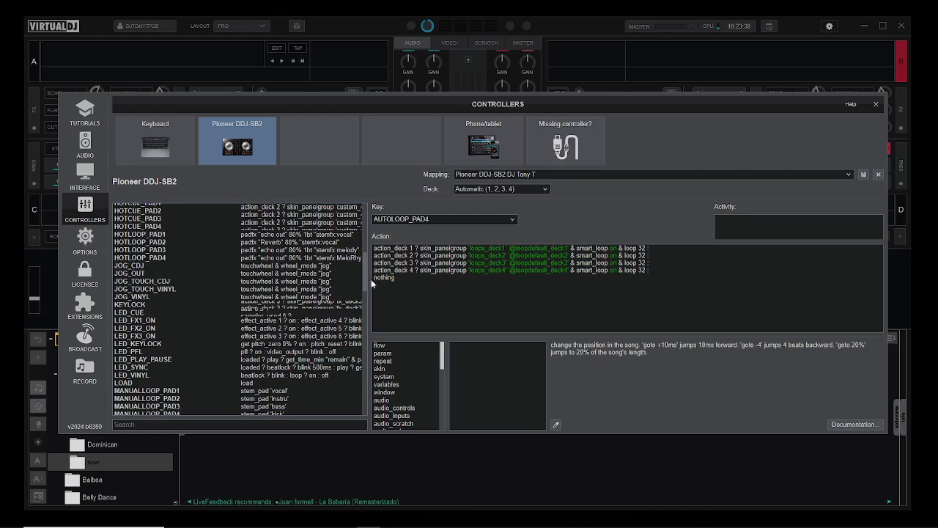
{"action": "left_click_drag", "start_coordinate": [371, 283], "coordinate": [371, 306]}
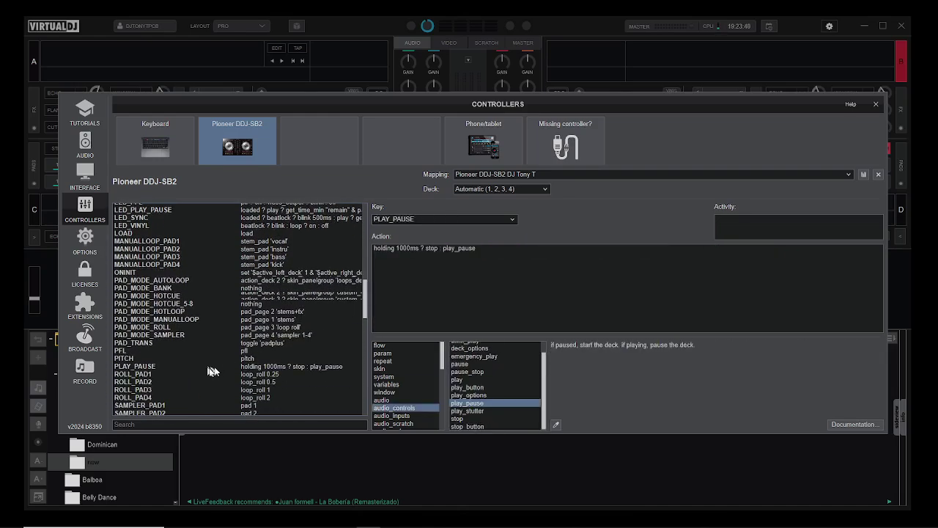
{"action": "left_click", "coordinate": [233, 351]}
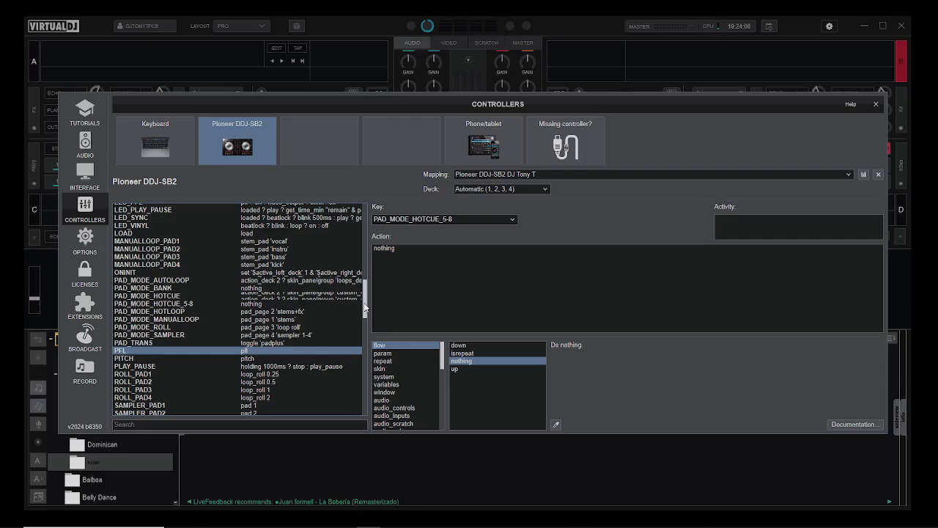
{"action": "left_click_drag", "start_coordinate": [363, 301], "coordinate": [367, 387]}
{"action": "left_click", "coordinate": [303, 388]}
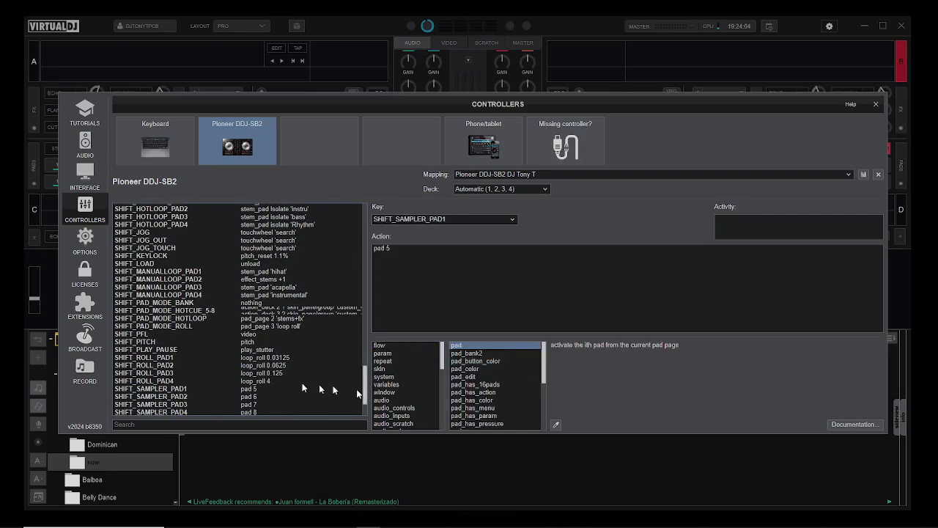
{"action": "left_click", "coordinate": [249, 341]}
{"action": "left_click", "coordinate": [249, 334]}
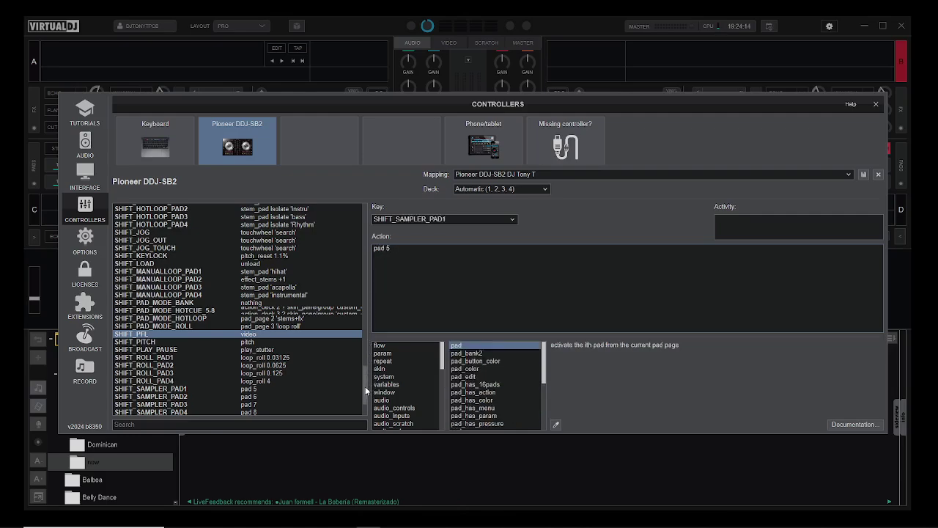
{"action": "left_click_drag", "start_coordinate": [365, 387], "coordinate": [348, 275]}
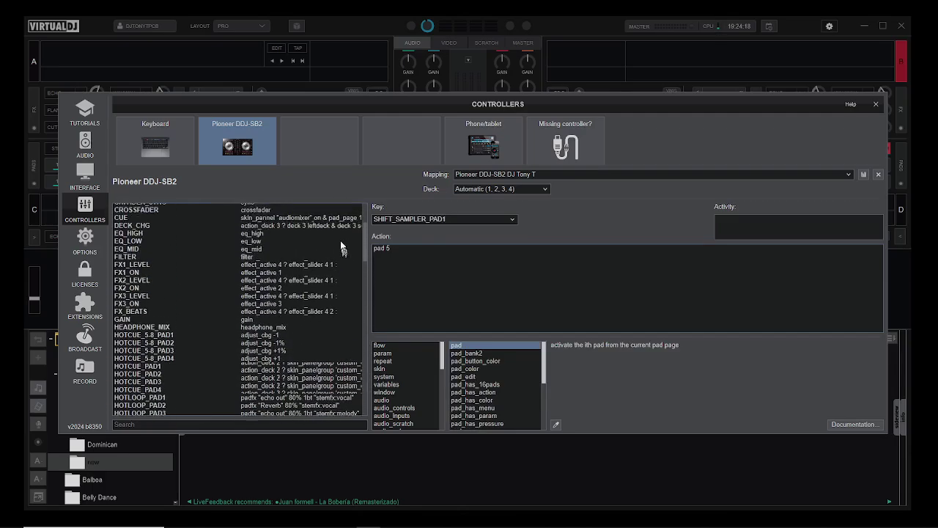
Step: Inspect the FX1_LEVEL action script and its effect_active condition
{"action": "scroll", "coordinate": [340, 249], "scroll_direction": "up", "scroll_amount": 4}
{"action": "left_click", "coordinate": [282, 355]}
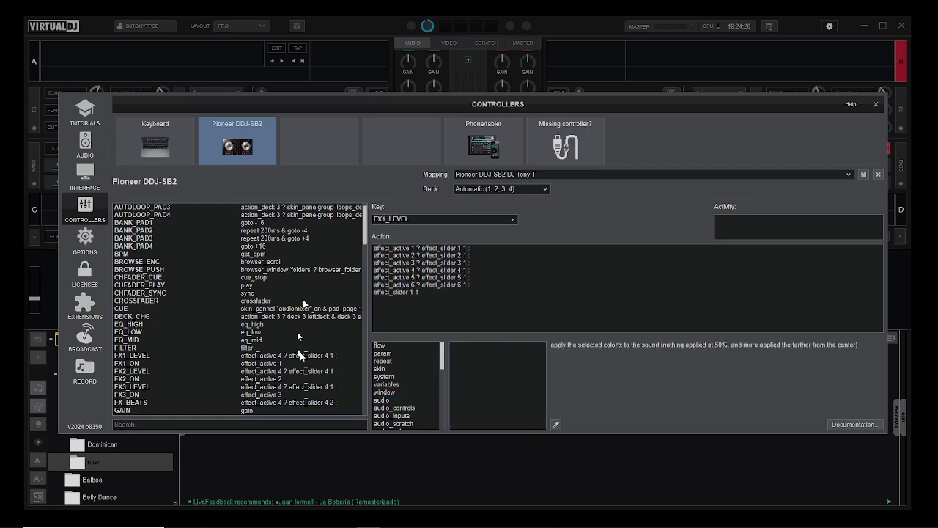
{"action": "left_click", "coordinate": [273, 356]}
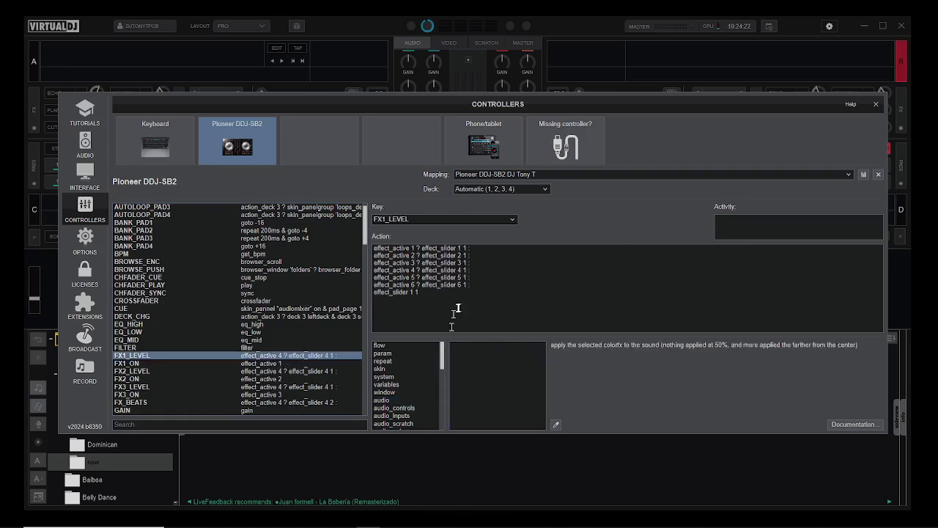
{"action": "left_click_drag", "start_coordinate": [458, 307], "coordinate": [387, 246]}
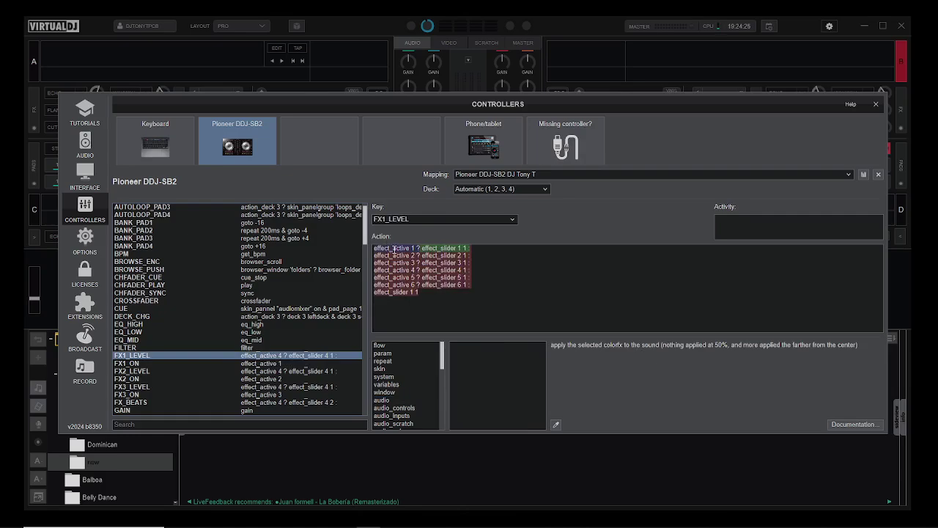
{"action": "left_click", "coordinate": [423, 248]}
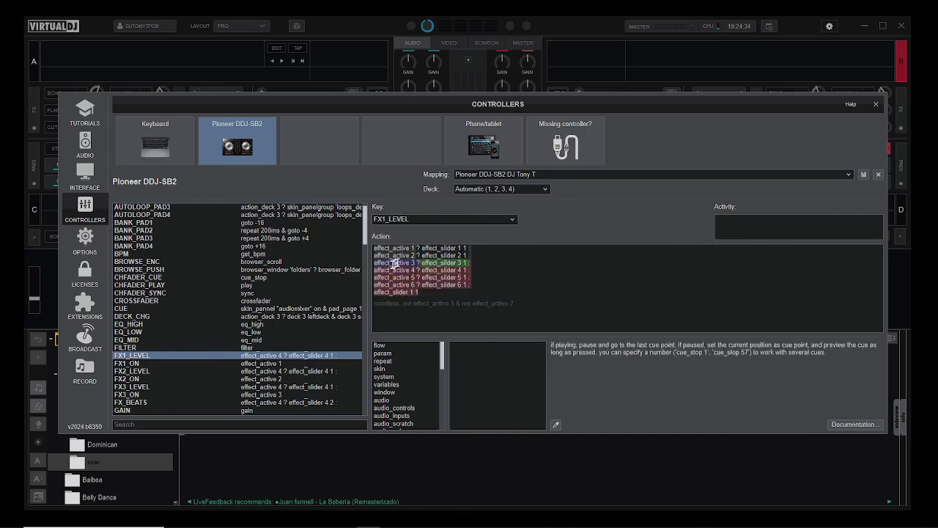
{"action": "left_click", "coordinate": [427, 250]}
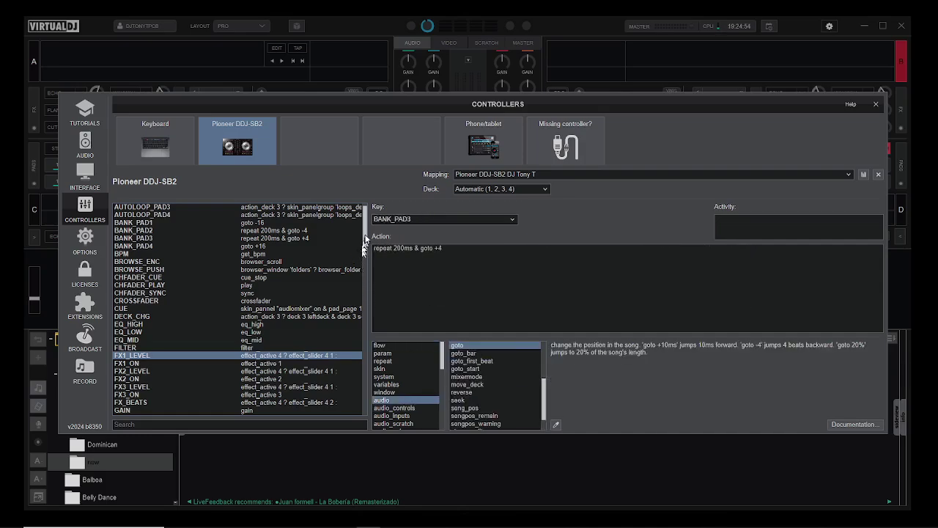
Step: Show the FX_BEATS mapping and move on down the key list
{"action": "scroll", "coordinate": [367, 236], "scroll_direction": "down", "scroll_amount": 3}
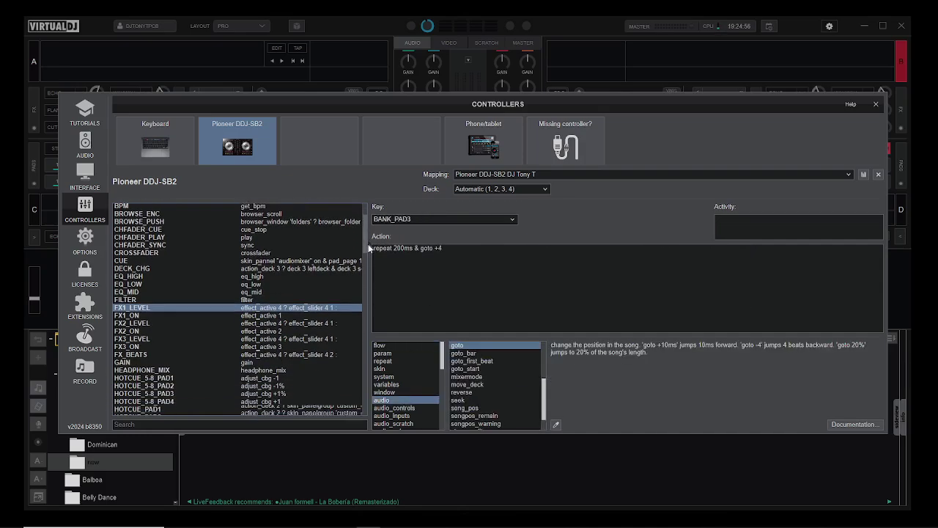
{"action": "left_click", "coordinate": [296, 350]}
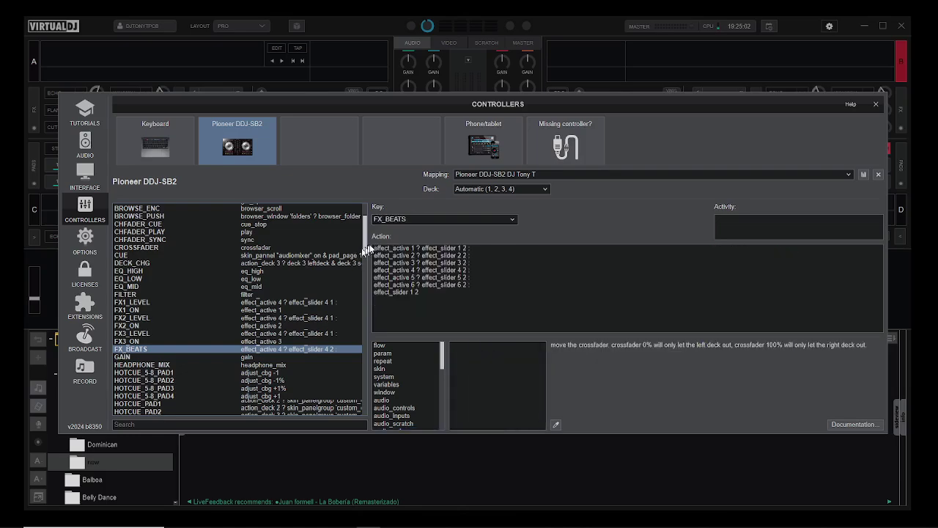
{"action": "left_click_drag", "start_coordinate": [366, 242], "coordinate": [376, 314]}
Step: Check the PITCH key's 'pitch' action, then return up to AUTOLOOP_PAD4's smart loop 32 script
{"action": "left_click", "coordinate": [360, 314]}
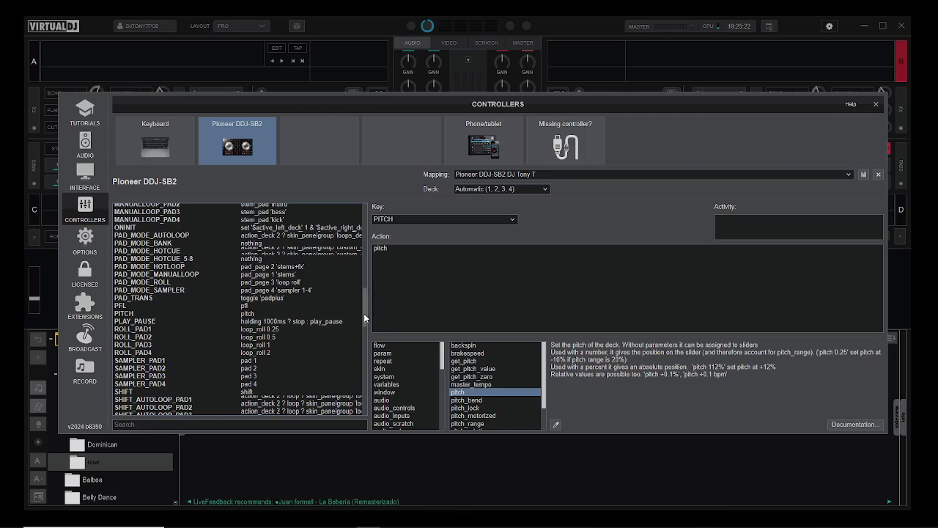
{"action": "left_click_drag", "start_coordinate": [363, 313], "coordinate": [364, 233]}
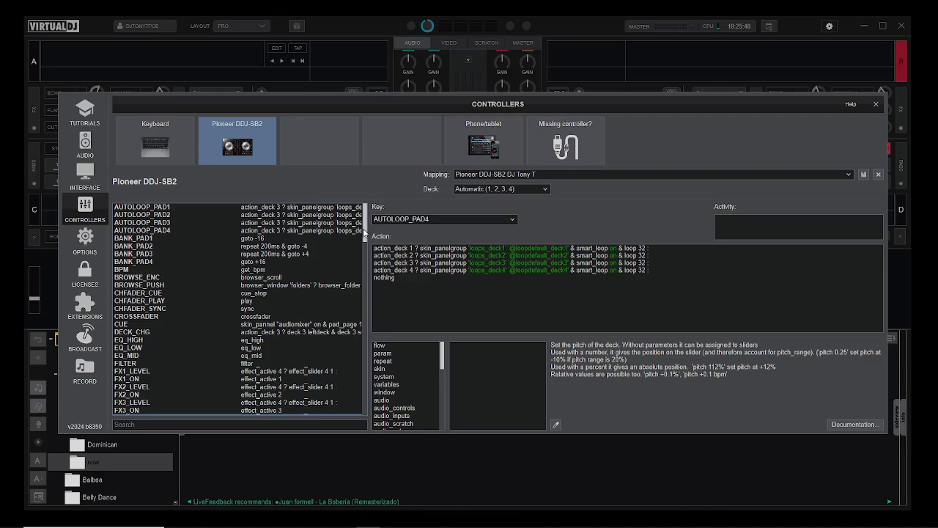
Step: Inspect the PLAY_PAUSE script: stop after a 1000ms hold, otherwise toggle play/pause
{"action": "left_click_drag", "start_coordinate": [364, 228], "coordinate": [363, 309]}
{"action": "left_click", "coordinate": [179, 337]}
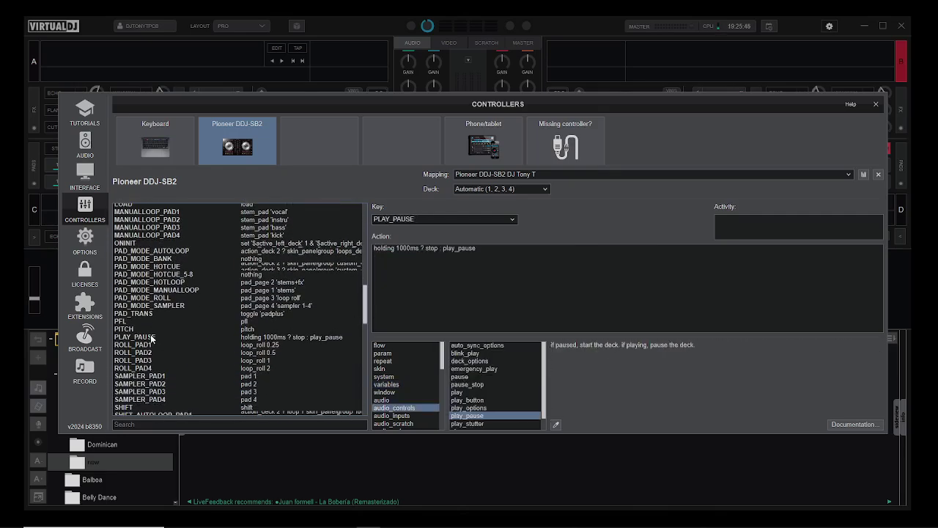
{"action": "left_click", "coordinate": [152, 336]}
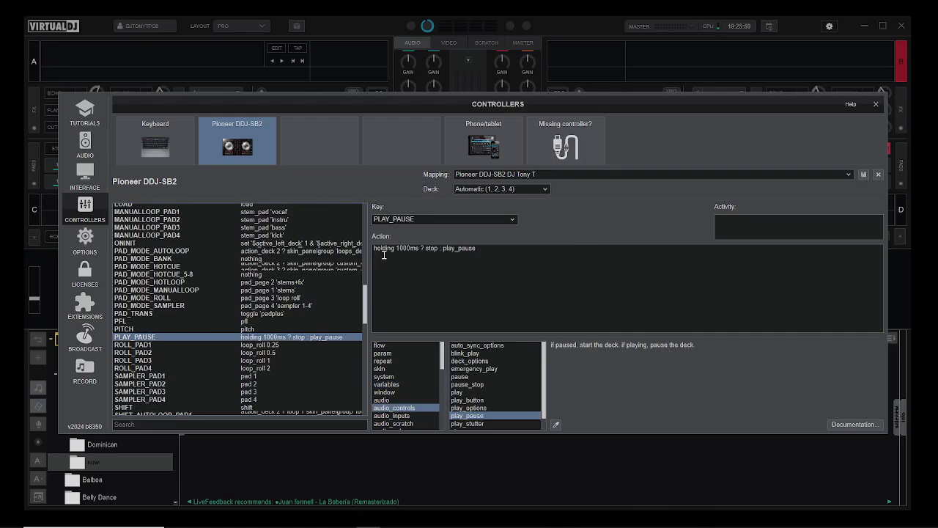
{"action": "left_click", "coordinate": [408, 250]}
Step: Close the controller settings, load La Misma Mentira onto deck A, and test play and cue
{"action": "left_click", "coordinate": [876, 104]}
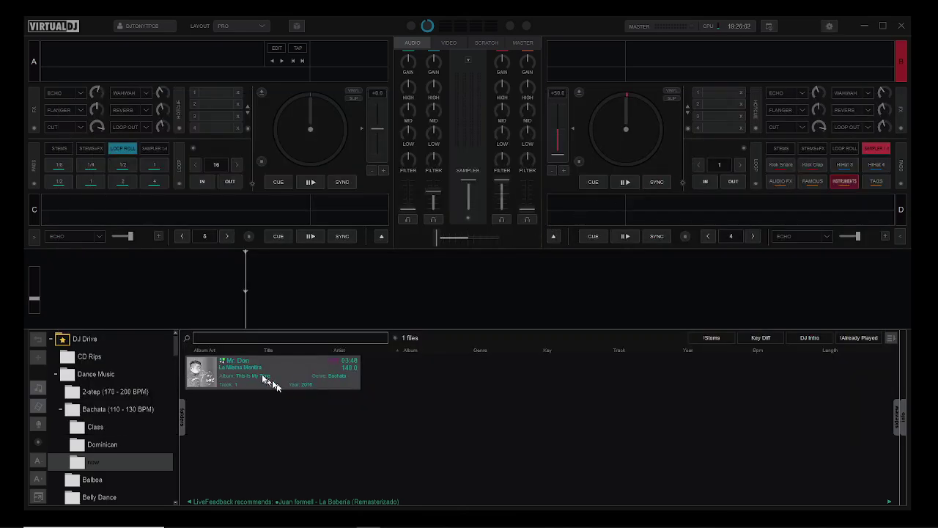
{"action": "left_click_drag", "start_coordinate": [271, 383], "coordinate": [179, 126]}
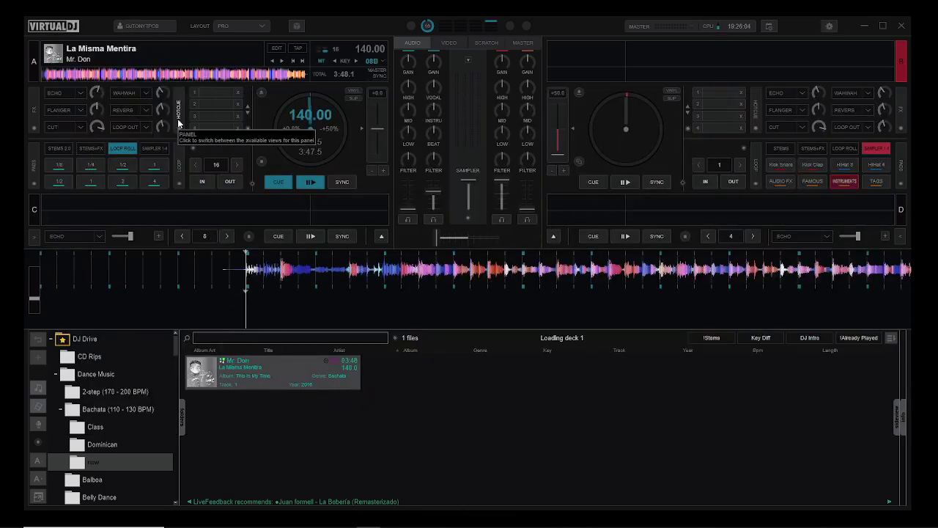
{"action": "key", "text": "space"}
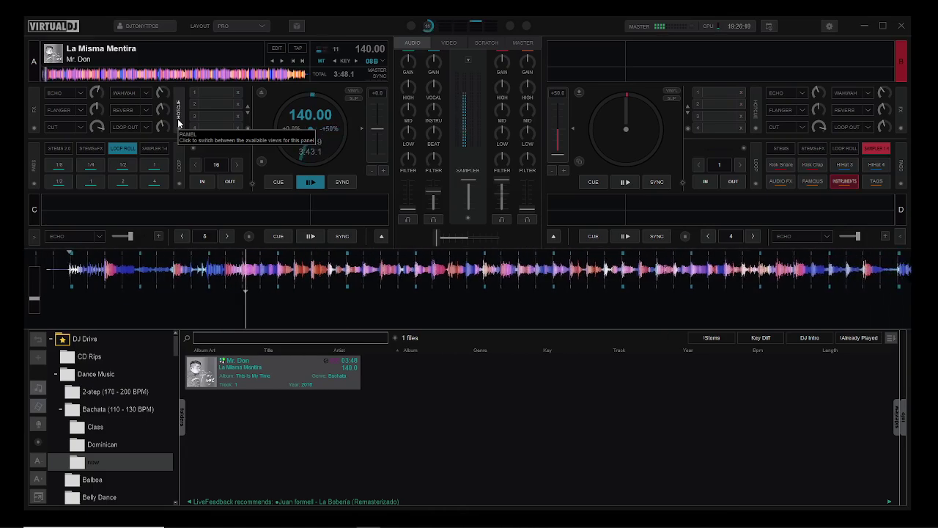
{"action": "key", "text": "space"}
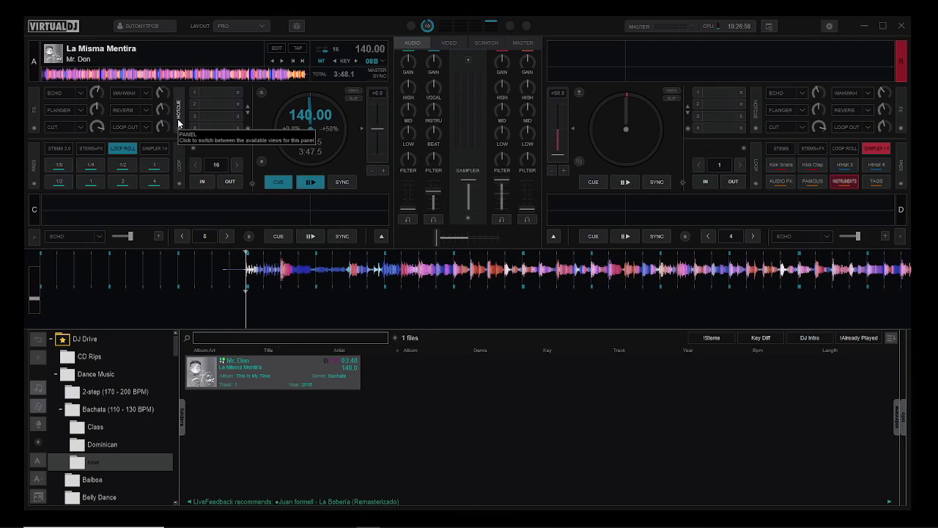
Step: Load La Misma Mentira onto deck B and test deck A's play, cue and loop-roll pads
{"action": "key", "text": "ctrl+Right"}
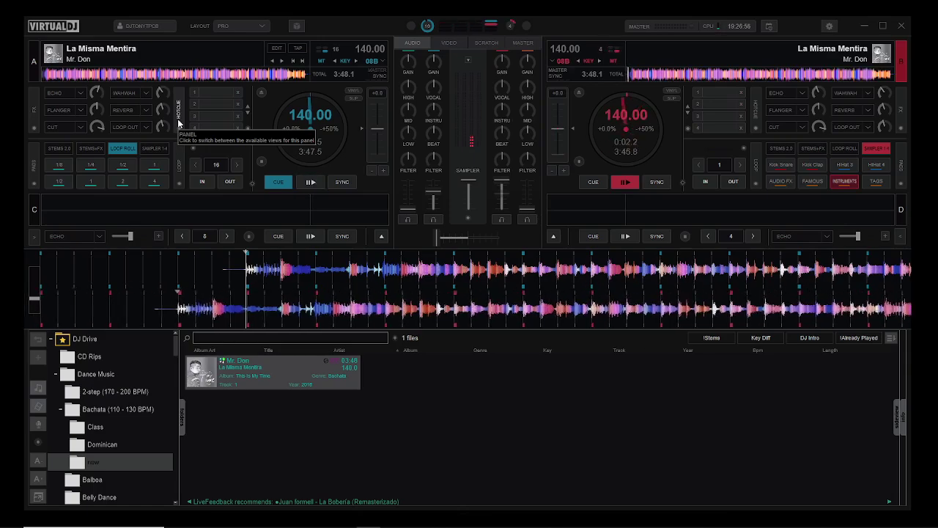
{"action": "key", "text": "space"}
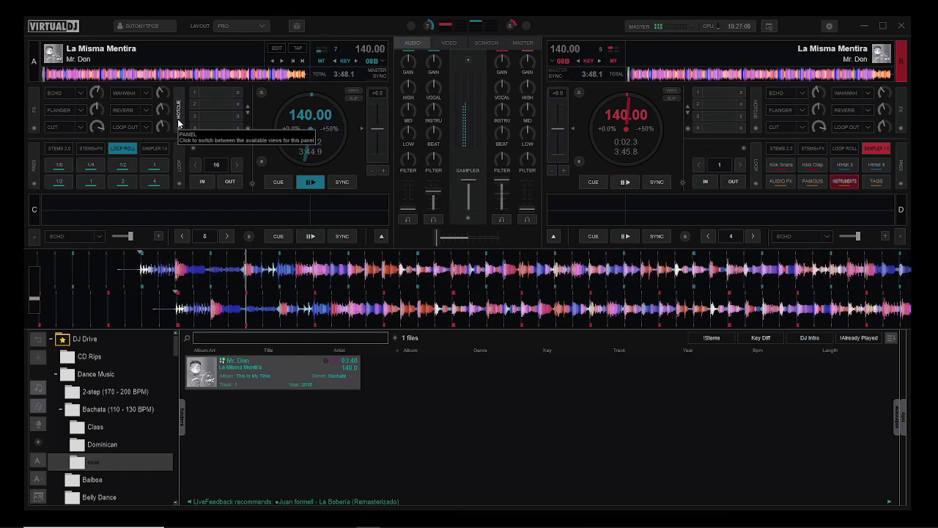
{"action": "key", "text": "space"}
{"action": "key", "text": "shift"}
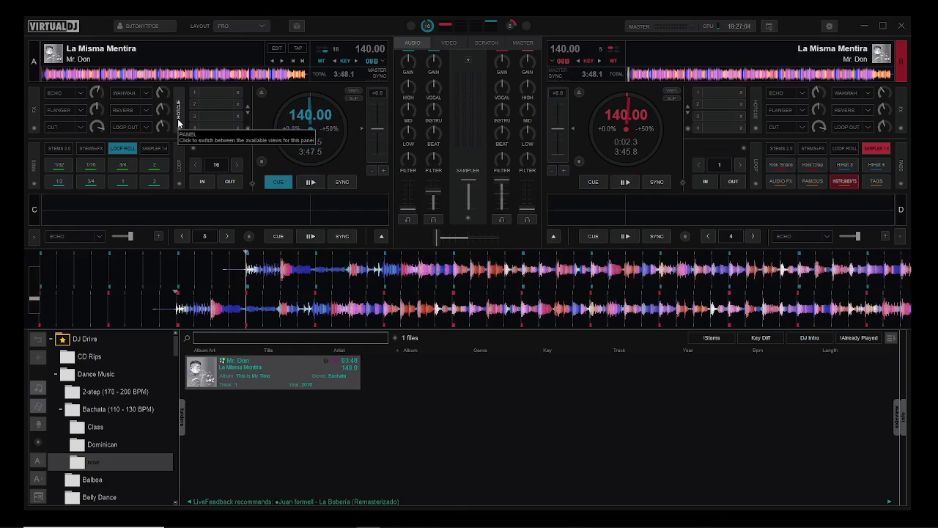
{"action": "key", "text": "space"}
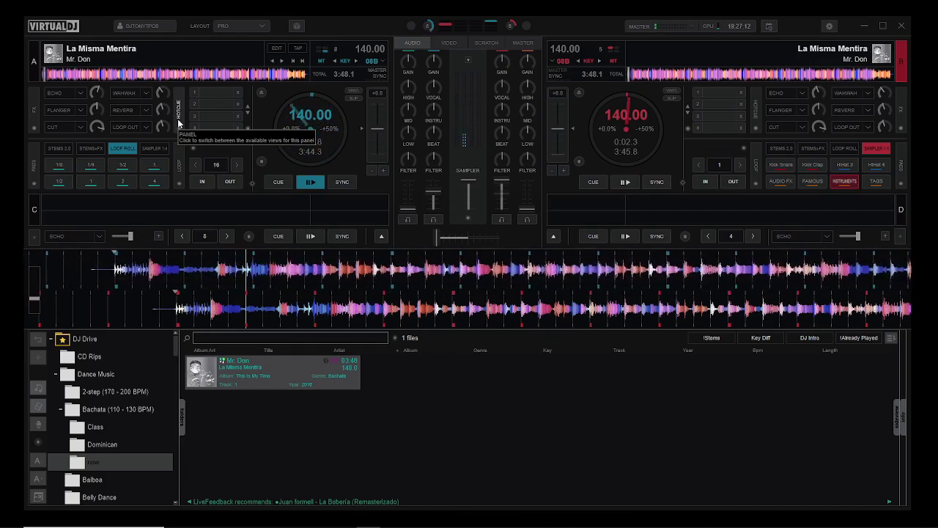
{"action": "key", "text": "space"}
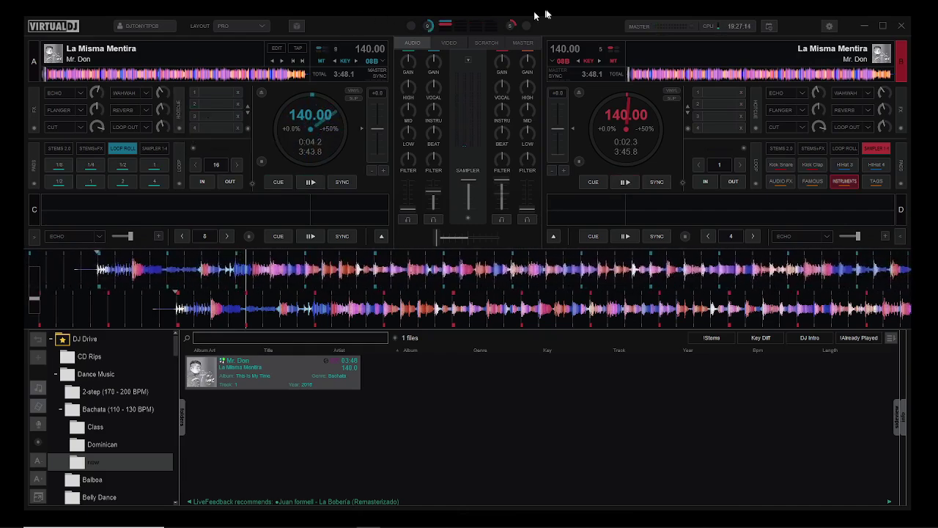
Step: Reopen the DDJ-SB2 mapping editor in the controller settings and widen the window
{"action": "left_click", "coordinate": [829, 26]}
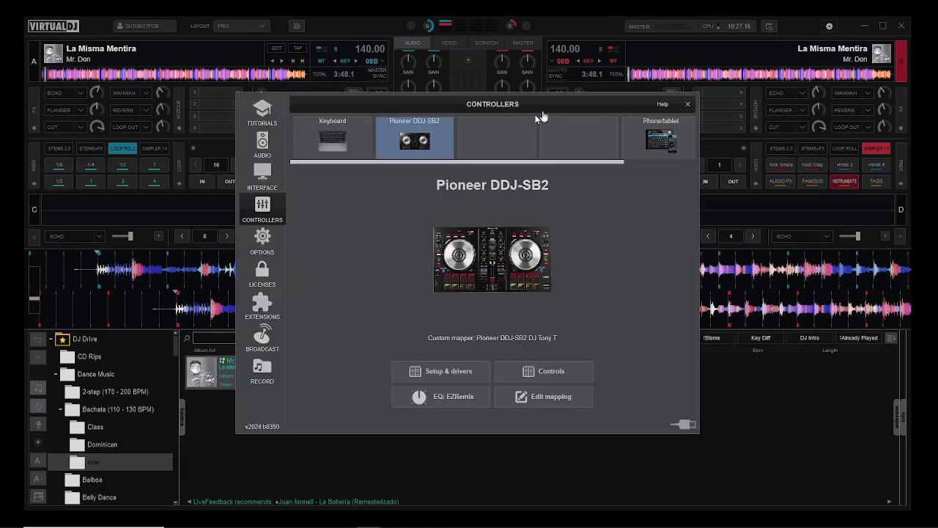
{"action": "left_click", "coordinate": [523, 397]}
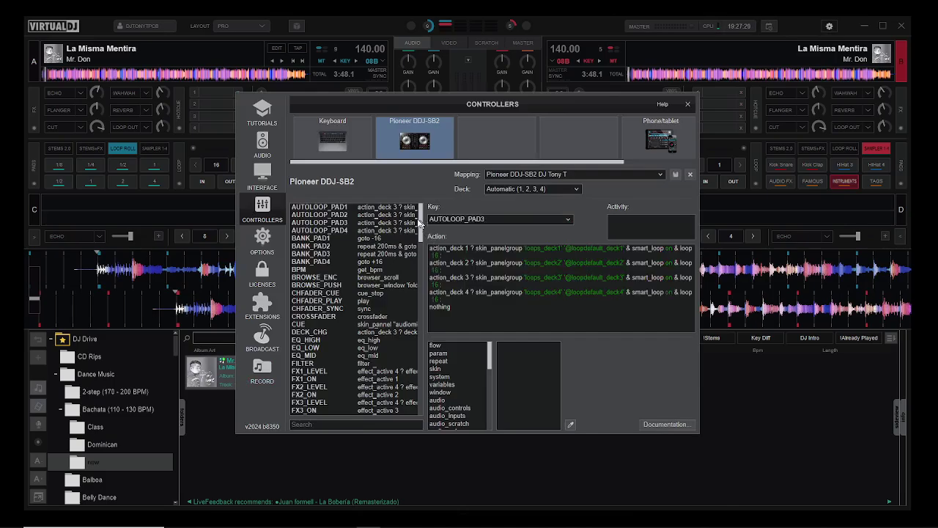
{"action": "scroll", "coordinate": [421, 227], "scroll_direction": "down", "scroll_amount": 10}
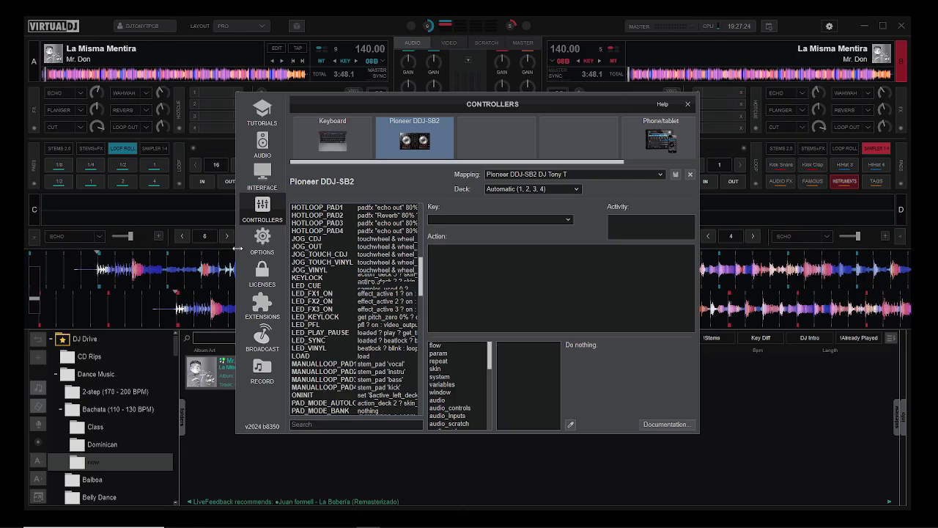
{"action": "left_click_drag", "start_coordinate": [238, 250], "coordinate": [47, 249]}
Step: View LED_FX1_ON and LED_CUE, then SHIFT_PLAY_PAUSE mapped to play_stutter
{"action": "left_click", "coordinate": [202, 294]}
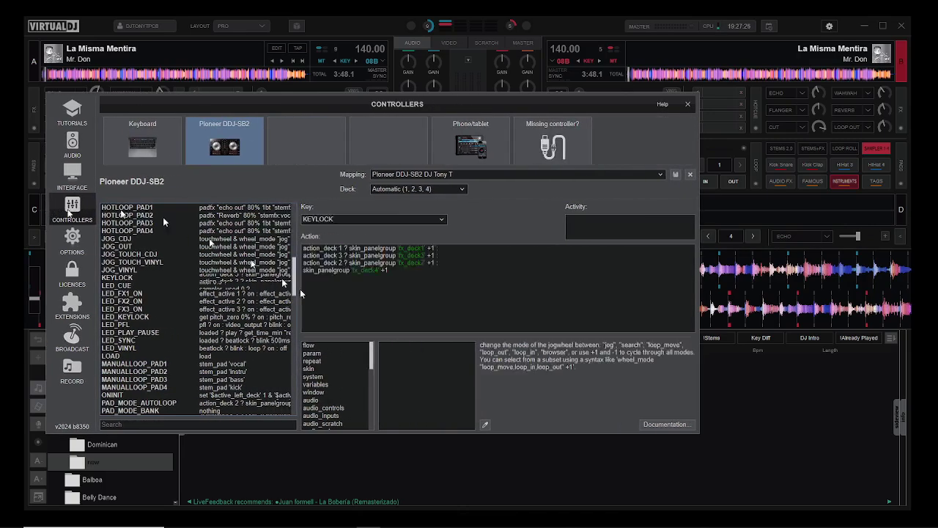
{"action": "left_click", "coordinate": [201, 286]}
{"action": "scroll", "coordinate": [296, 316], "scroll_direction": "down", "scroll_amount": 5}
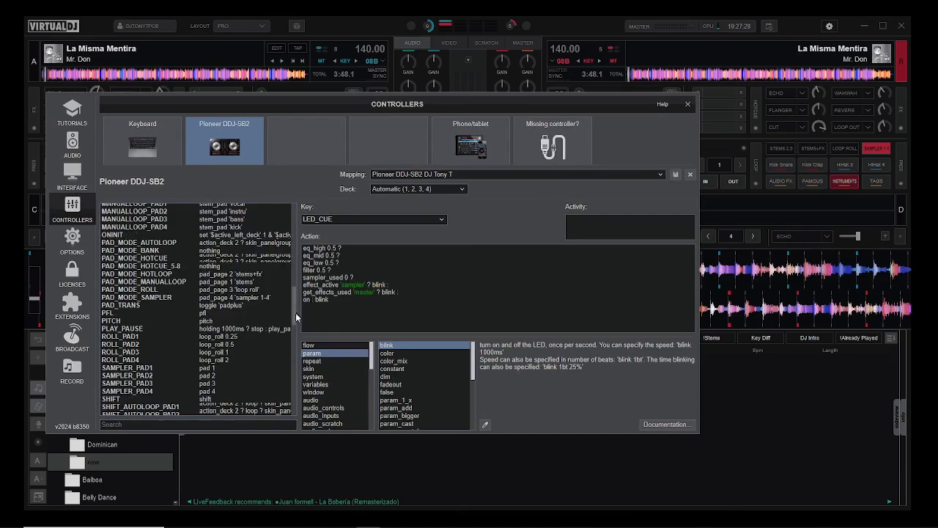
{"action": "left_click_drag", "start_coordinate": [297, 316], "coordinate": [292, 388]}
{"action": "left_click", "coordinate": [220, 370]}
{"action": "left_click", "coordinate": [183, 363]}
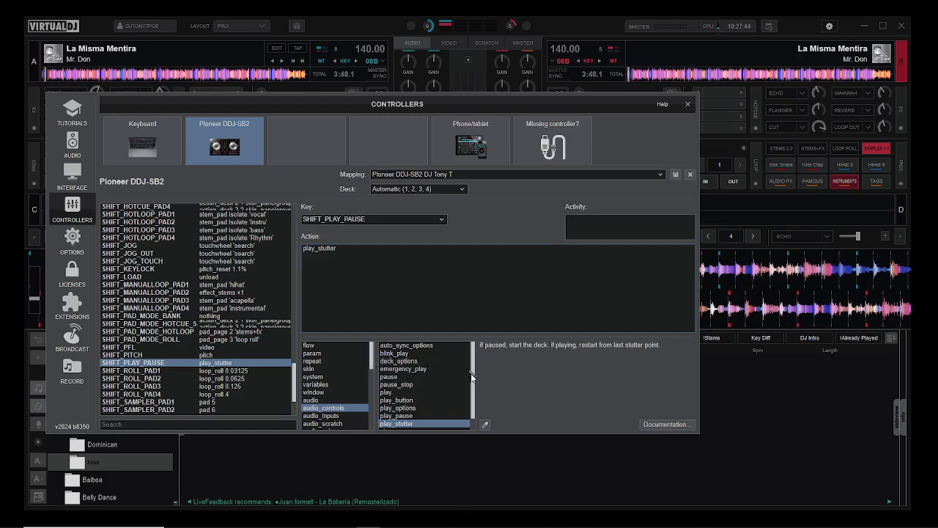
{"action": "scroll", "coordinate": [472, 379], "scroll_direction": "down", "scroll_amount": 2}
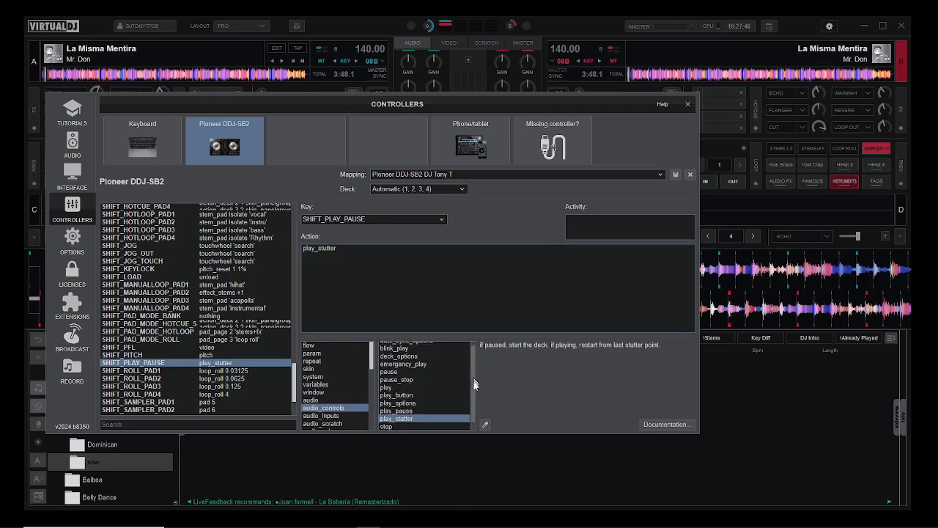
{"action": "scroll", "coordinate": [474, 379], "scroll_direction": "up", "scroll_amount": 2}
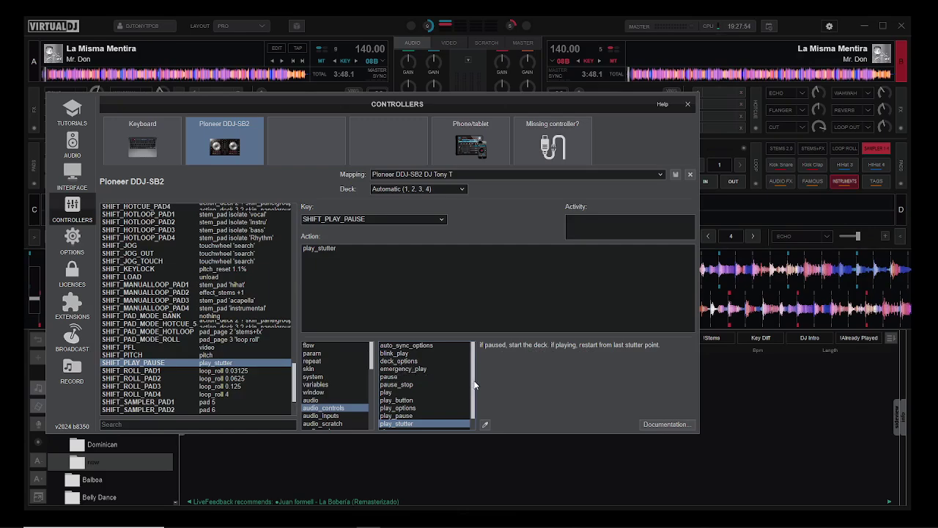
{"action": "left_click", "coordinate": [407, 416]}
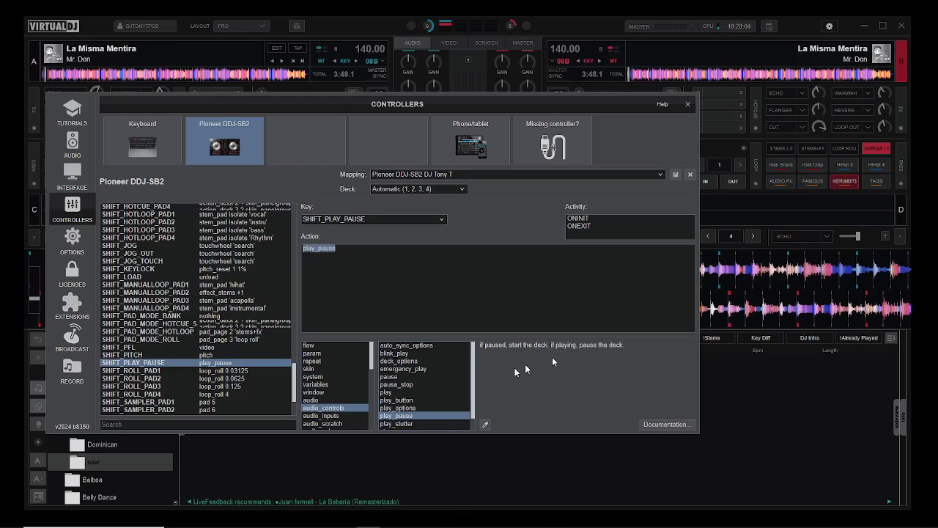
{"action": "left_click", "coordinate": [407, 425]}
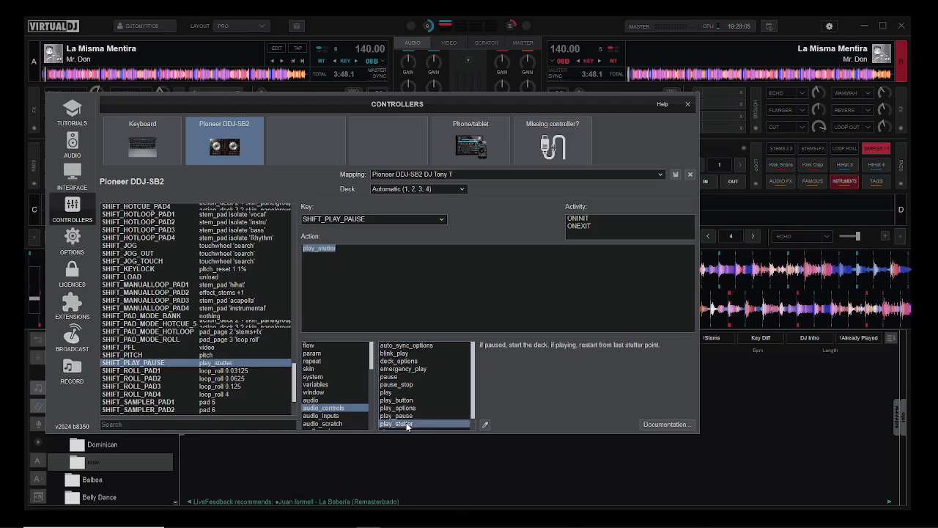
{"action": "left_click", "coordinate": [388, 393]}
{"action": "left_click", "coordinate": [390, 400]}
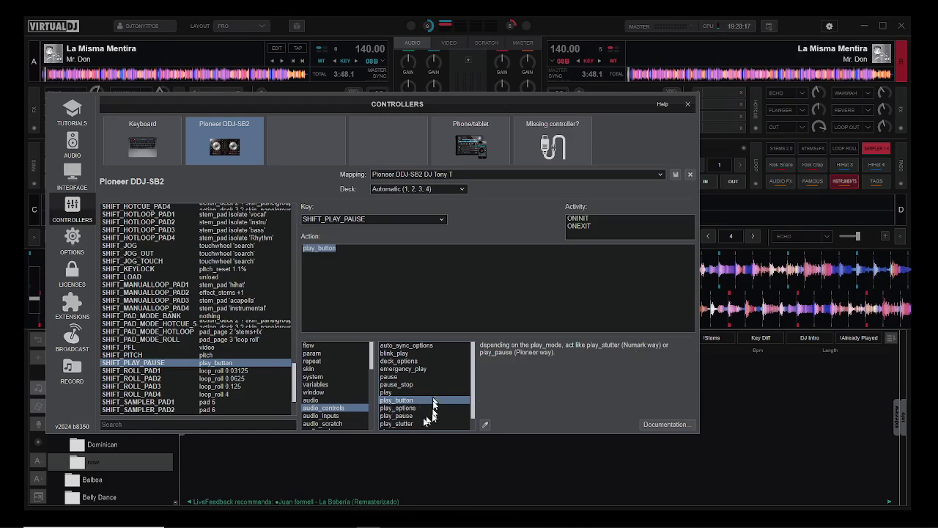
{"action": "left_click", "coordinate": [398, 415]}
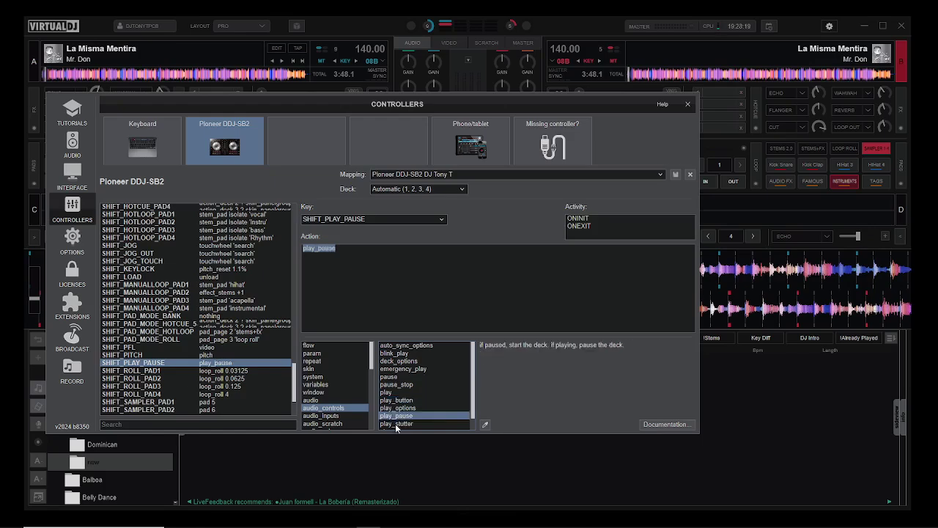
{"action": "left_click", "coordinate": [396, 423]}
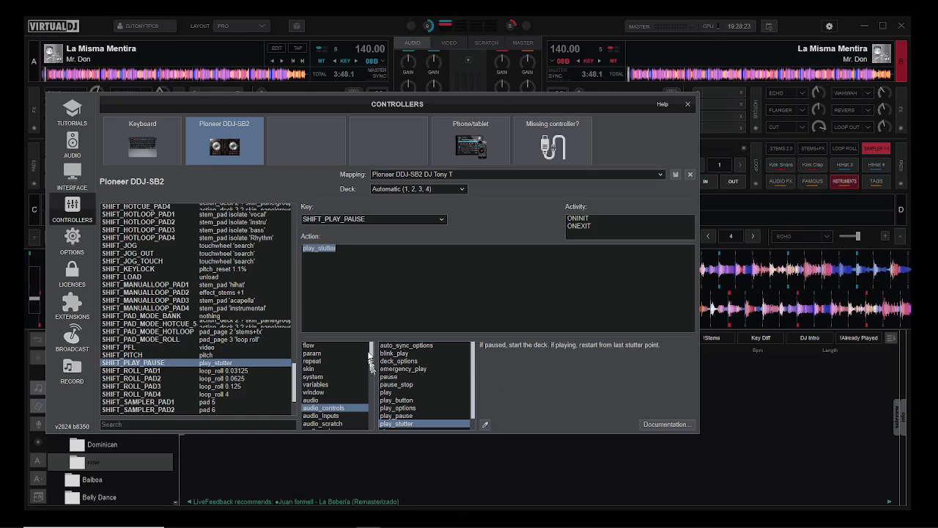
{"action": "scroll", "coordinate": [371, 356], "scroll_direction": "down", "scroll_amount": 3}
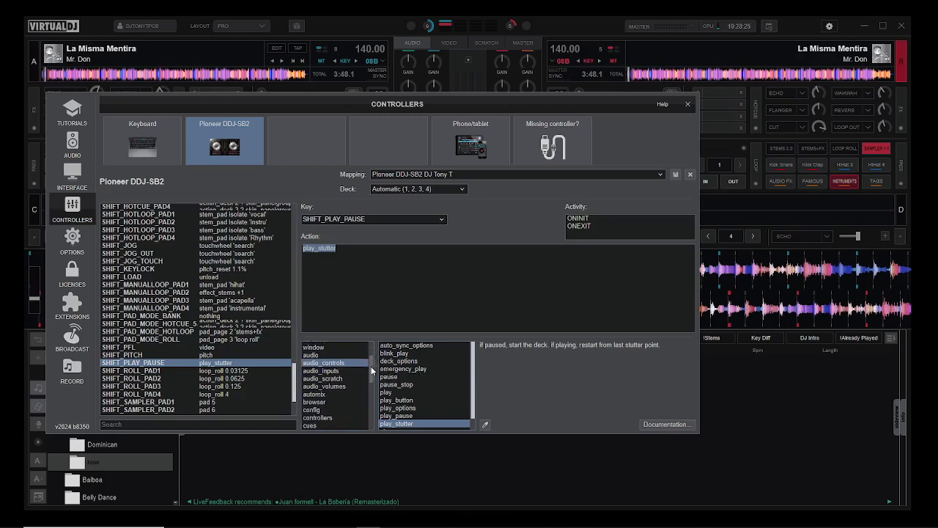
{"action": "left_click_drag", "start_coordinate": [369, 367], "coordinate": [369, 404]}
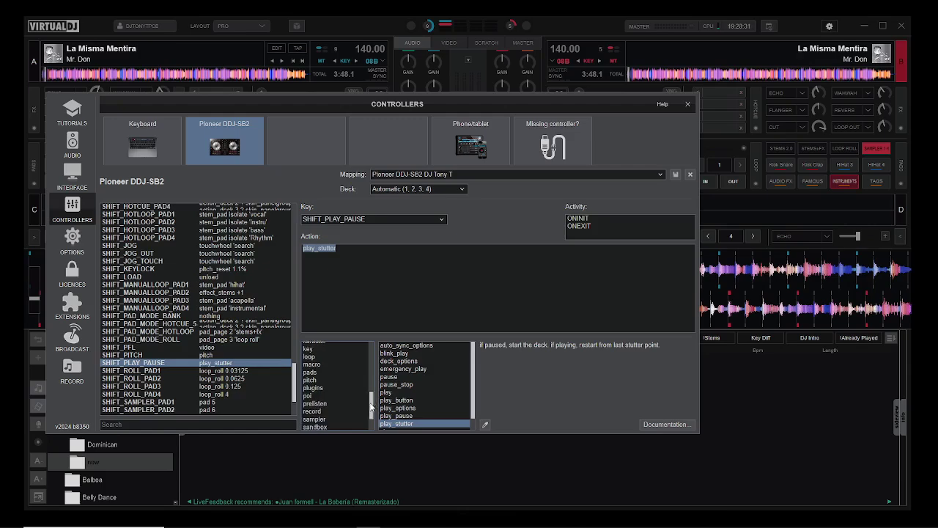
{"action": "left_click", "coordinate": [315, 389]}
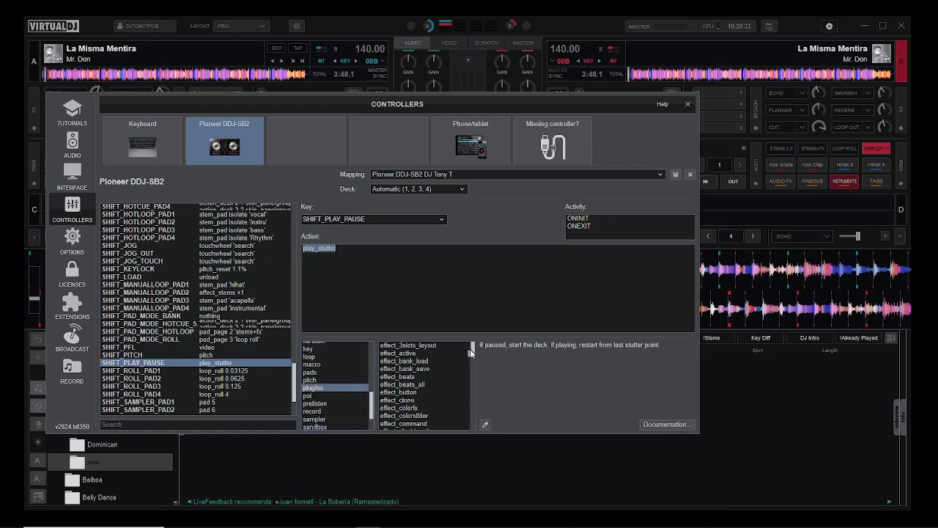
{"action": "mouse_move", "coordinate": [472, 353]}
{"action": "left_mouse_down"}
{"action": "mouse_move", "coordinate": [475, 407]}
{"action": "mouse_move", "coordinate": [480, 349]}
{"action": "left_mouse_up"}
{"action": "key", "text": "Down"}
{"action": "key", "text": "Up"}
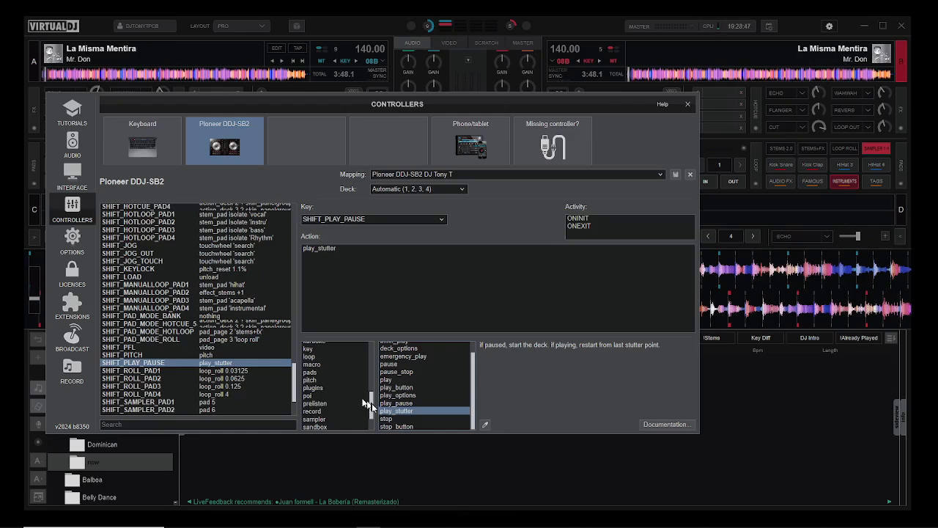
{"action": "left_click_drag", "start_coordinate": [372, 403], "coordinate": [370, 355]}
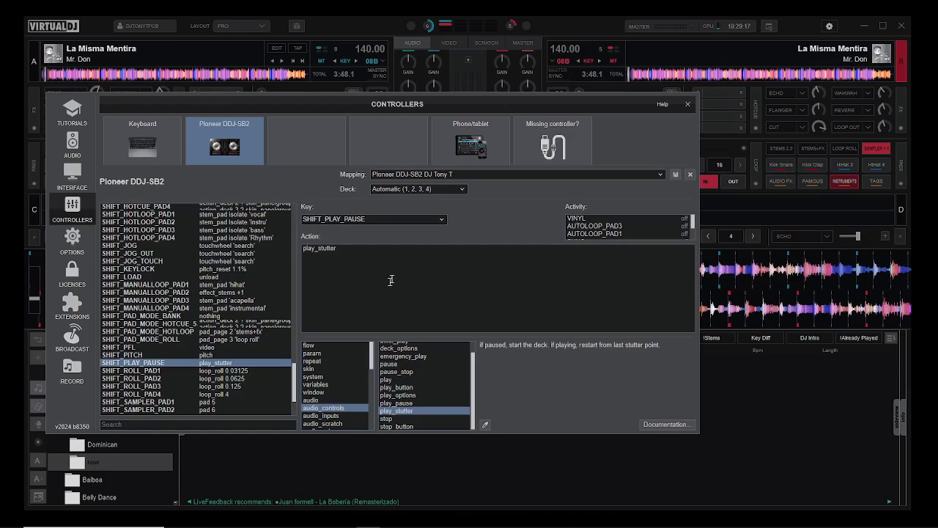
Step: Open VINYL's mapping and read the condition hints on its loops_deck1 action line
{"action": "scroll", "coordinate": [296, 414], "scroll_direction": "down", "scroll_amount": 3}
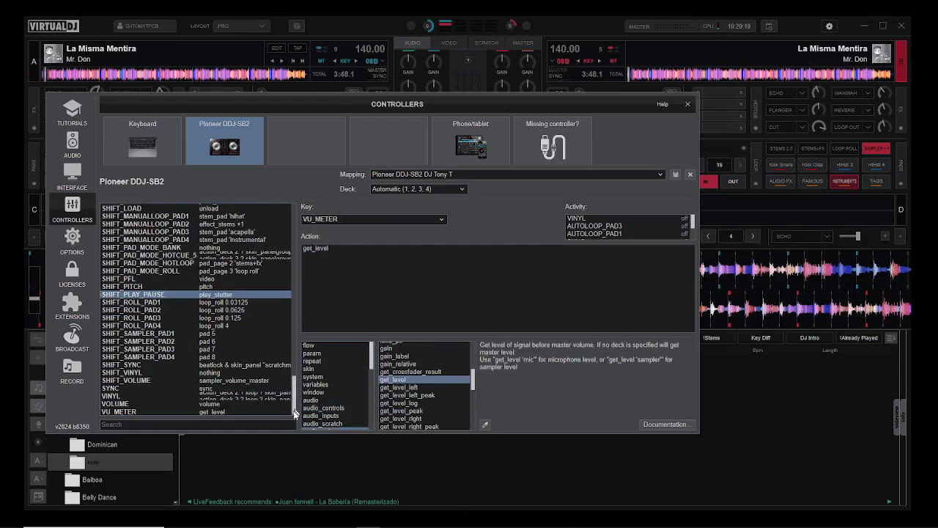
{"action": "left_click", "coordinate": [192, 396]}
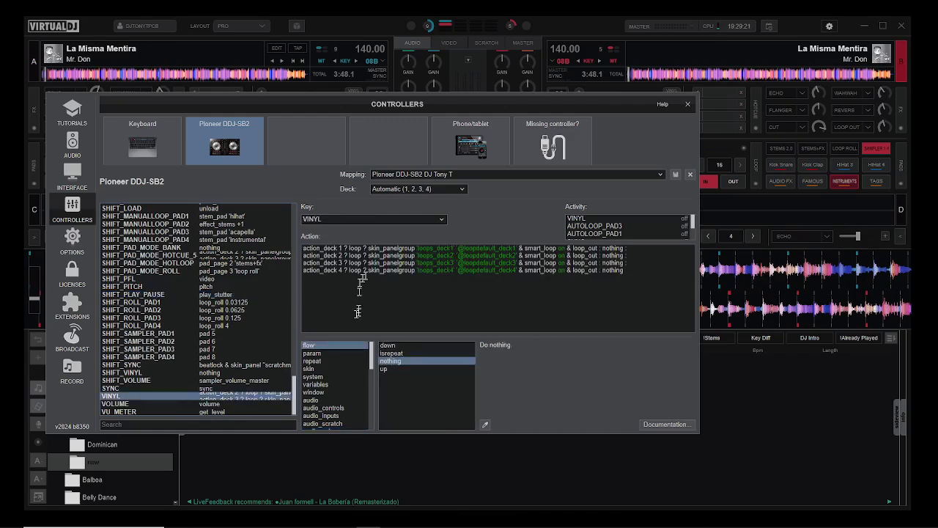
{"action": "left_click", "coordinate": [355, 249]}
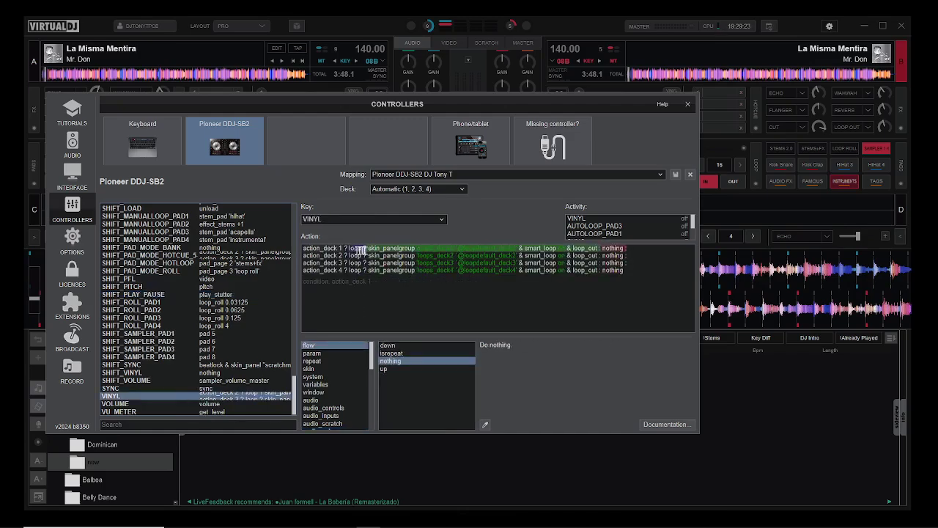
{"action": "left_click", "coordinate": [442, 249]}
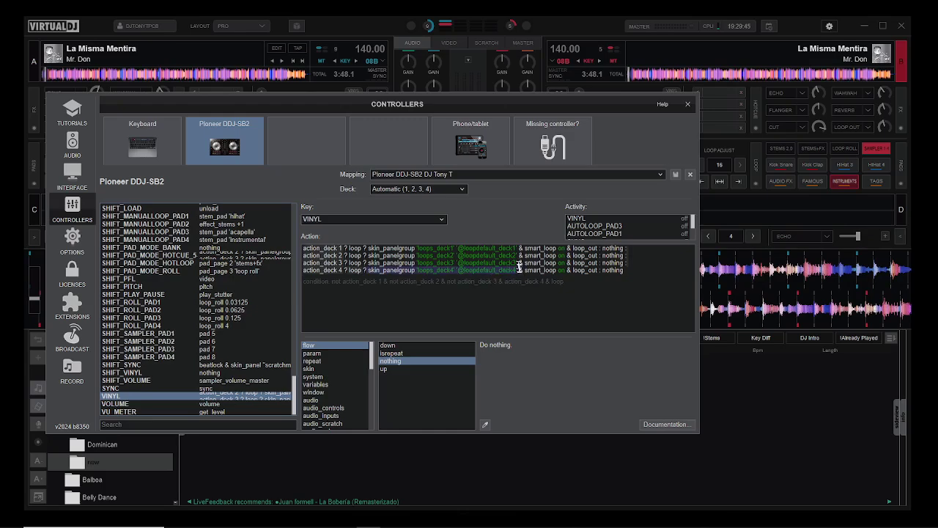
Step: Switch to the Missing controller page, dismiss the save-mapping prompt, and move the window down
{"action": "left_click", "coordinate": [516, 112]}
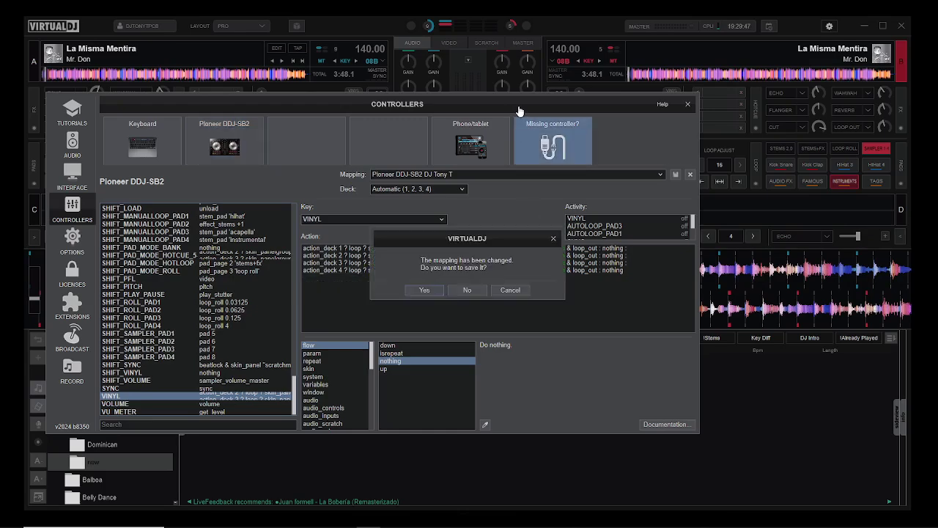
{"action": "left_click", "coordinate": [518, 289]}
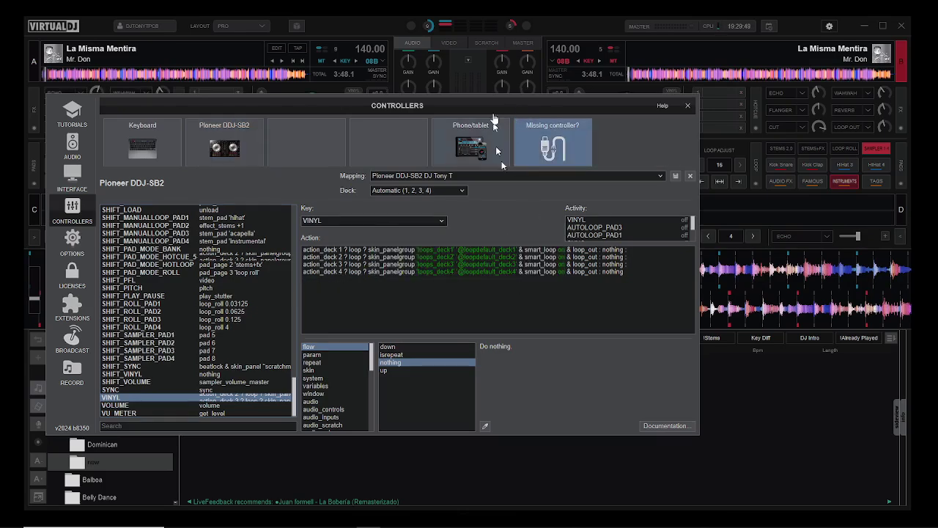
{"action": "left_click_drag", "start_coordinate": [491, 104], "coordinate": [538, 230]}
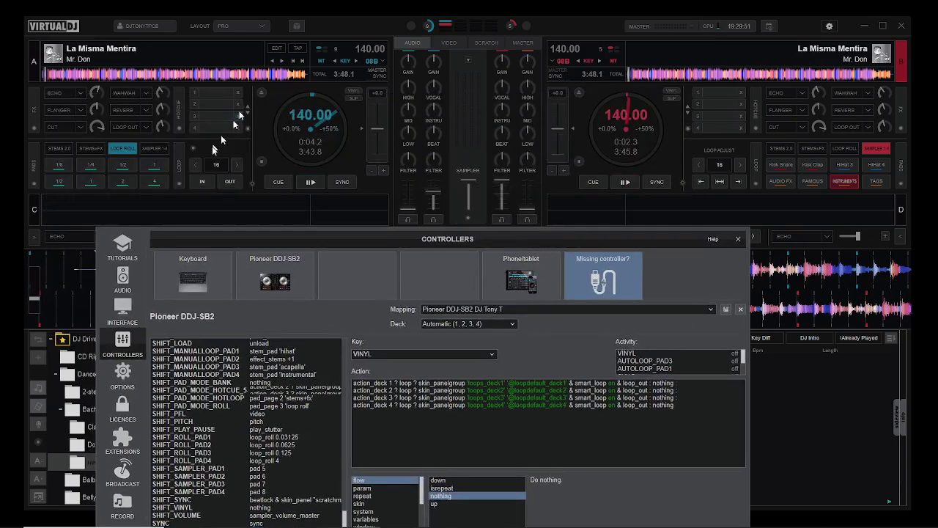
Step: Set deck A's loop section to loop adjust and cycle deck B's effects panel back to six effects
{"action": "left_click", "coordinate": [180, 172]}
{"action": "left_click", "coordinate": [903, 113]}
{"action": "left_click", "coordinate": [903, 114]}
{"action": "left_click", "coordinate": [903, 114]}
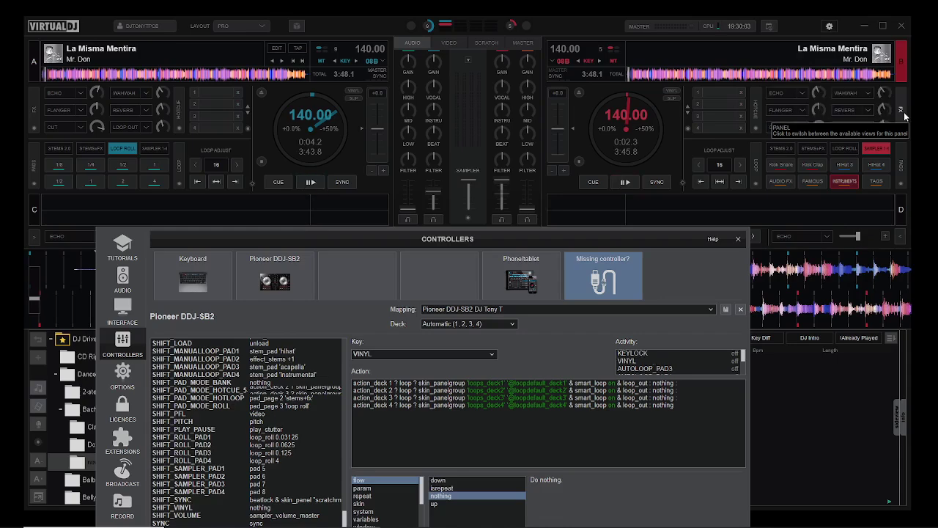
{"action": "left_click", "coordinate": [904, 114]}
{"action": "left_click", "coordinate": [903, 113]}
{"action": "left_click", "coordinate": [903, 113]}
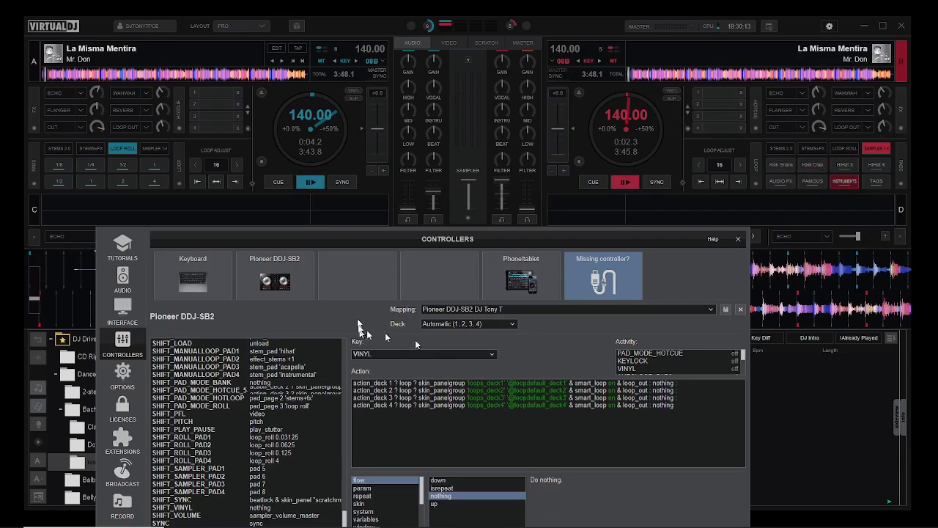
Step: Reposition the controllers window, pass VOLUME, and view BANK_PAD4's goto +16 action at the list top
{"action": "left_click_drag", "start_coordinate": [352, 245], "coordinate": [282, 75]}
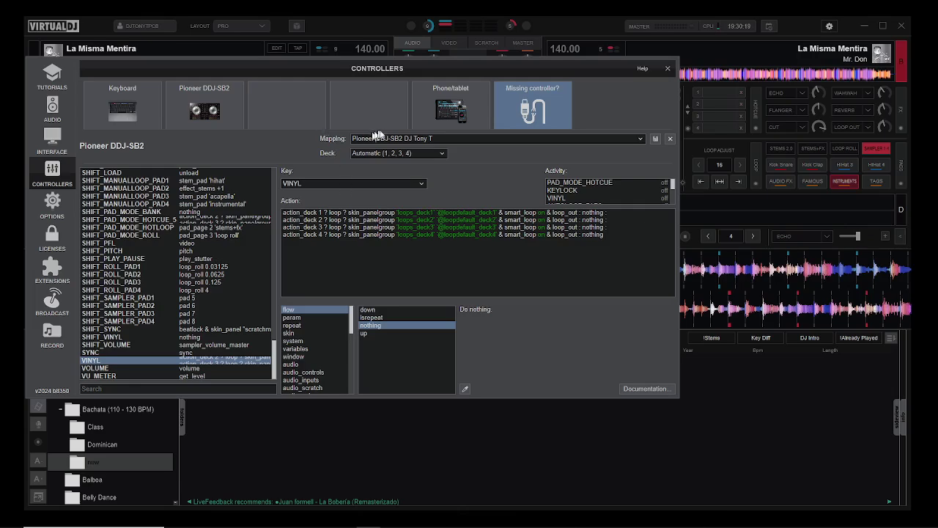
{"action": "left_click", "coordinate": [268, 368]}
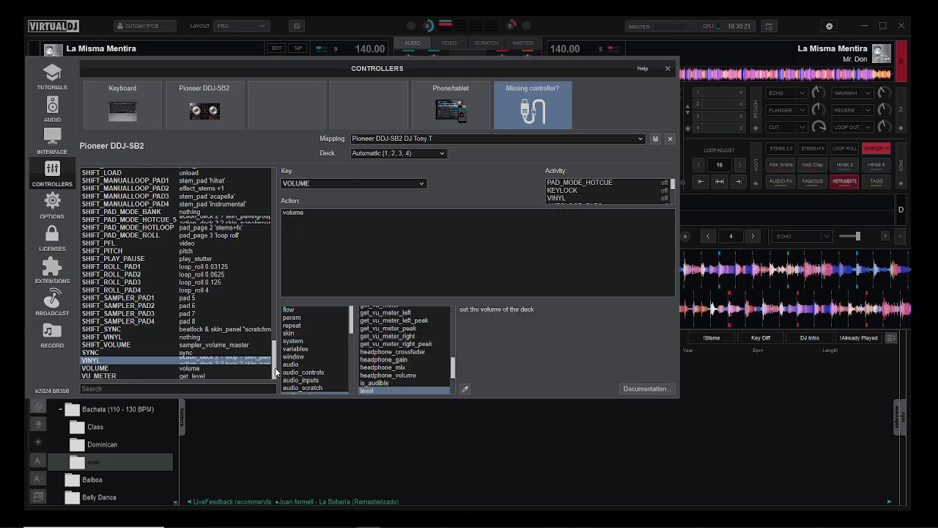
{"action": "scroll", "coordinate": [273, 359], "scroll_direction": "up", "scroll_amount": 8}
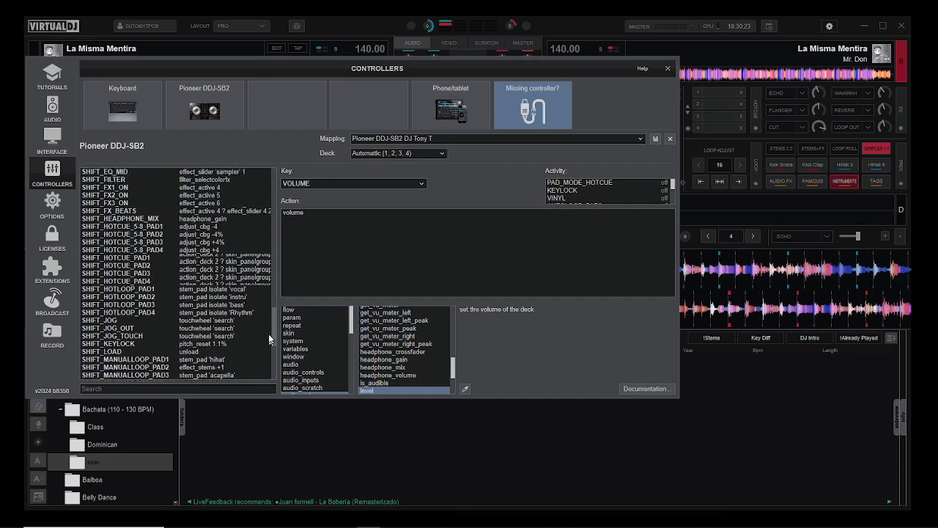
{"action": "scroll", "coordinate": [268, 339], "scroll_direction": "up", "scroll_amount": 6}
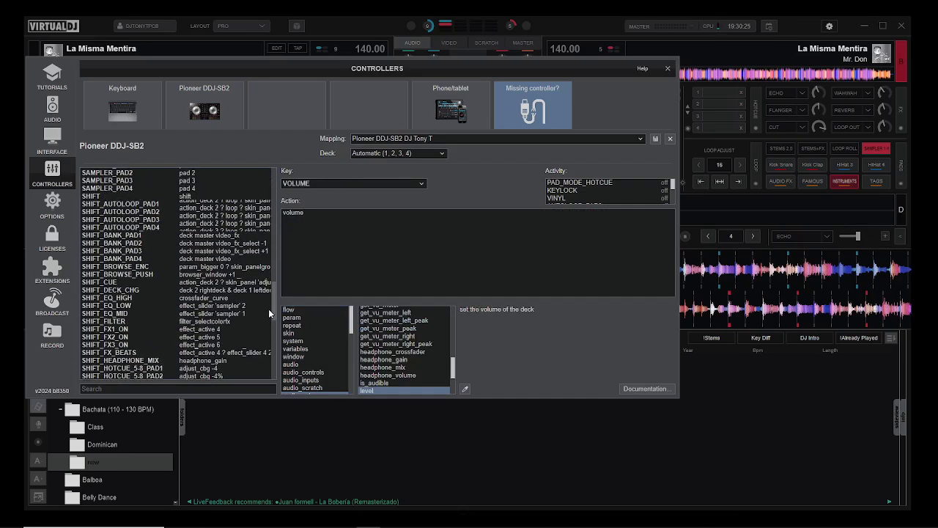
{"action": "scroll", "coordinate": [268, 309], "scroll_direction": "up", "scroll_amount": 8}
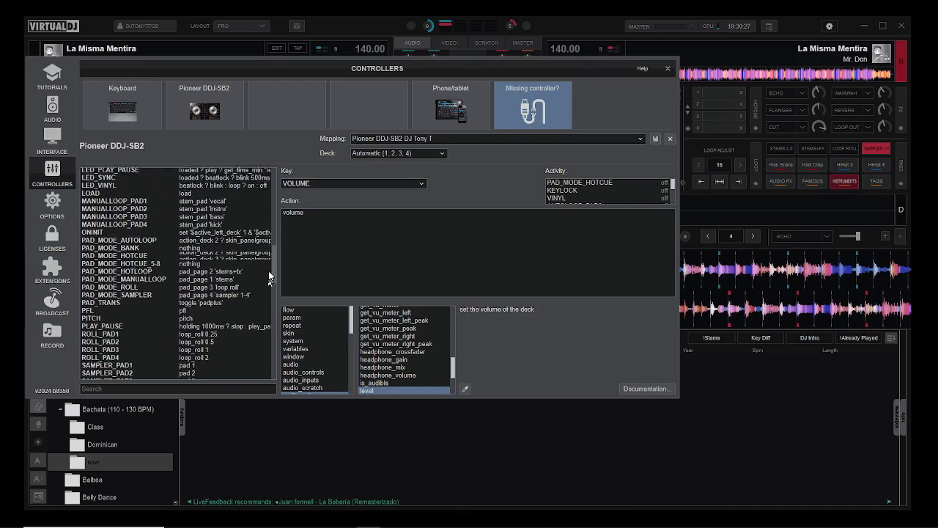
{"action": "scroll", "coordinate": [268, 277], "scroll_direction": "up", "scroll_amount": 9}
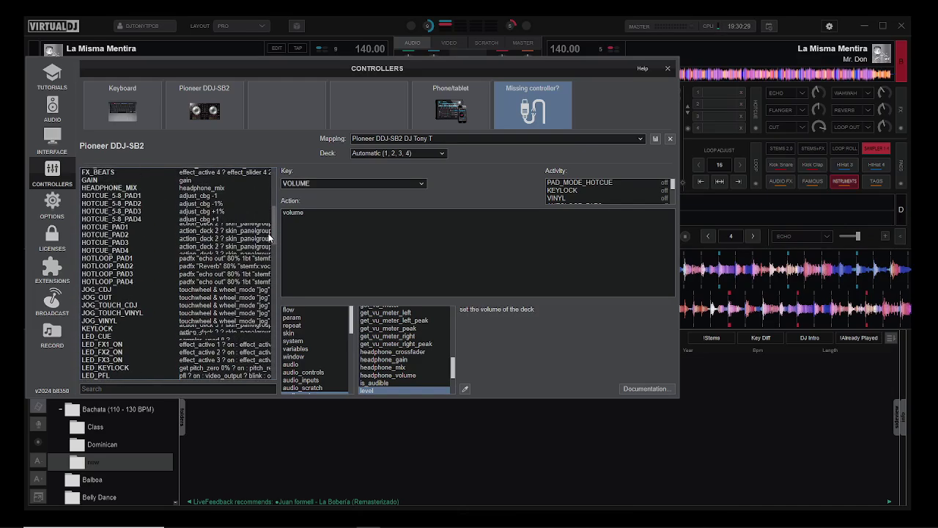
{"action": "scroll", "coordinate": [268, 227], "scroll_direction": "up", "scroll_amount": 6}
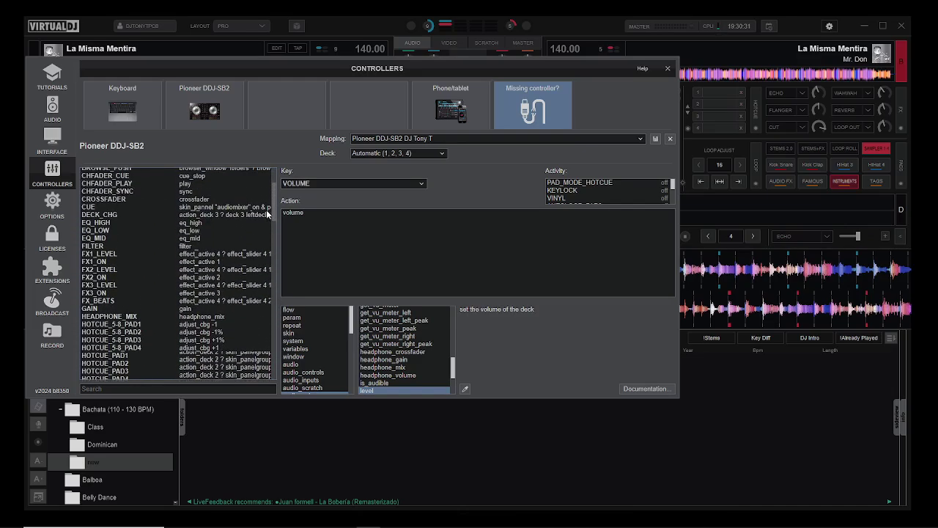
{"action": "scroll", "coordinate": [266, 210], "scroll_direction": "up", "scroll_amount": 3}
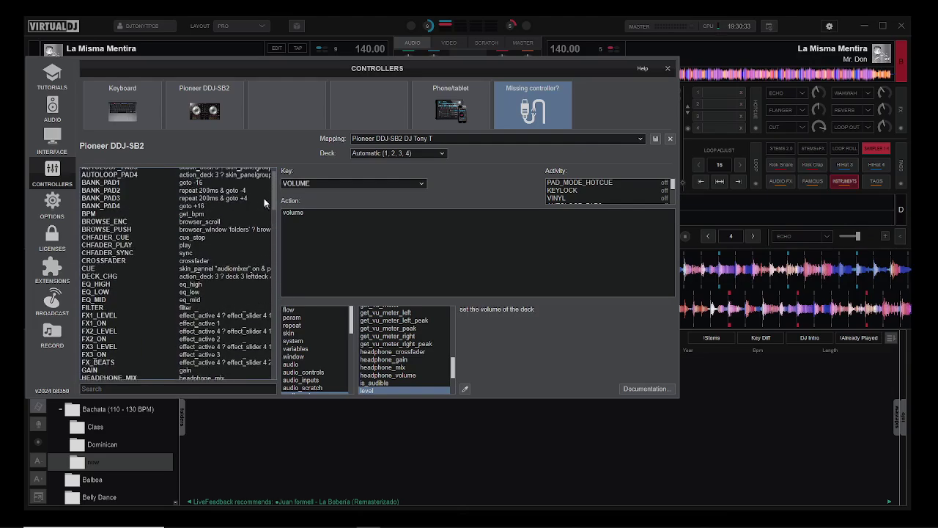
{"action": "scroll", "coordinate": [265, 202], "scroll_direction": "up", "scroll_amount": 1}
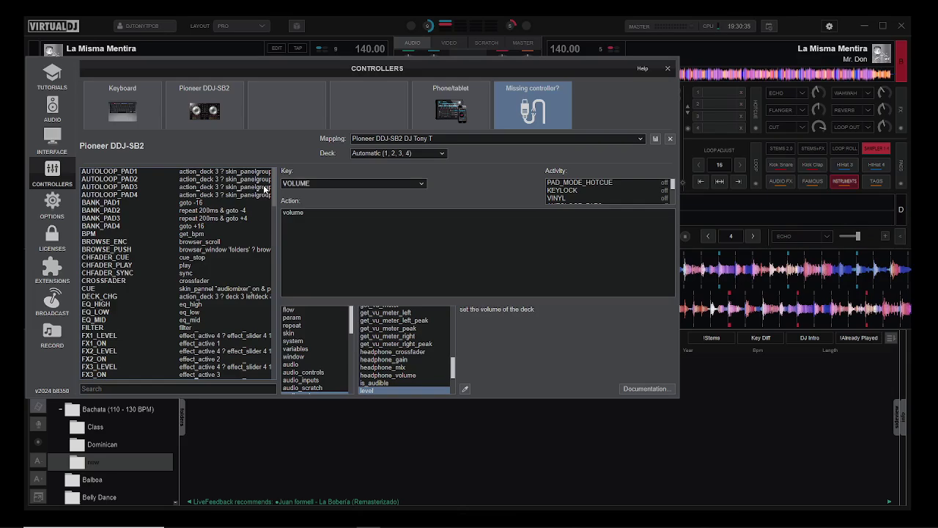
{"action": "left_click", "coordinate": [189, 226]}
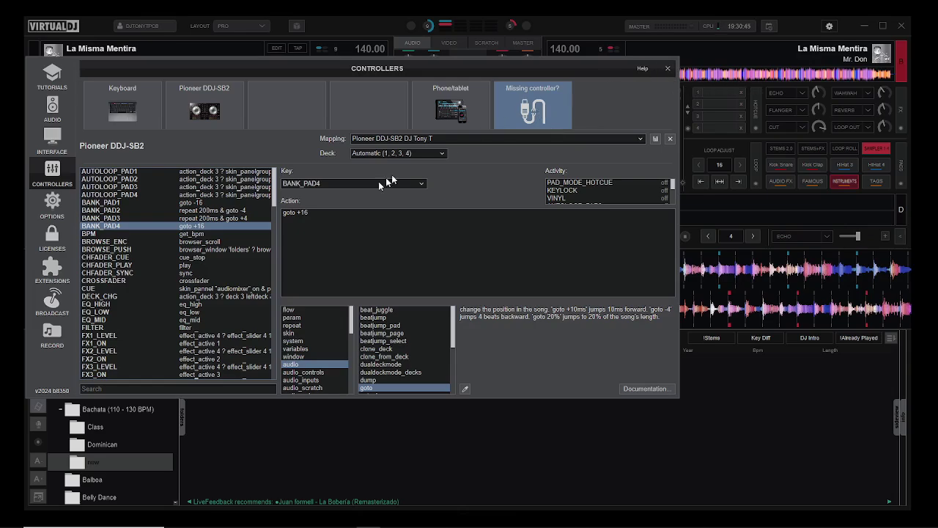
{"action": "left_click_drag", "start_coordinate": [274, 189], "coordinate": [285, 242]}
Step: View JOG_TOUCH_CDJ, then SHIFT_JOG_TOUCH with its touchwheel 'search' action
{"action": "left_click", "coordinate": [228, 256]}
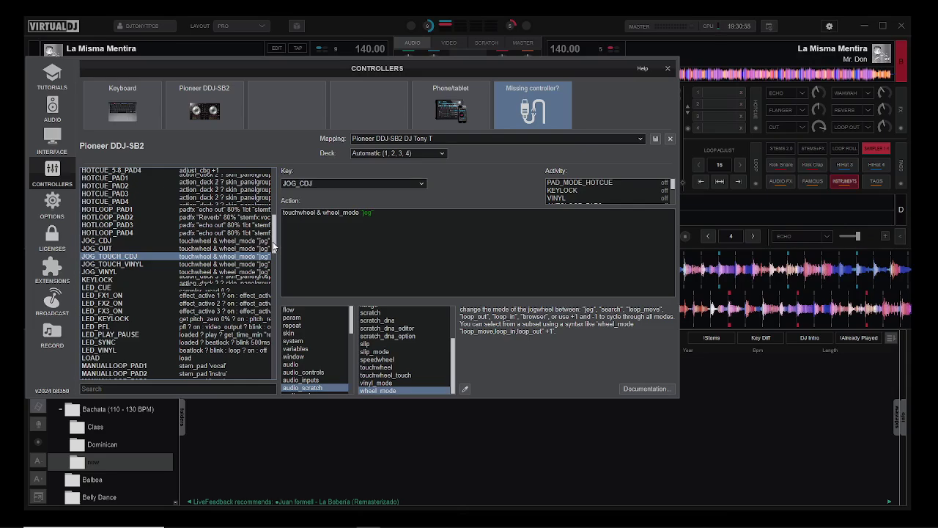
{"action": "left_click_drag", "start_coordinate": [273, 247], "coordinate": [290, 355]}
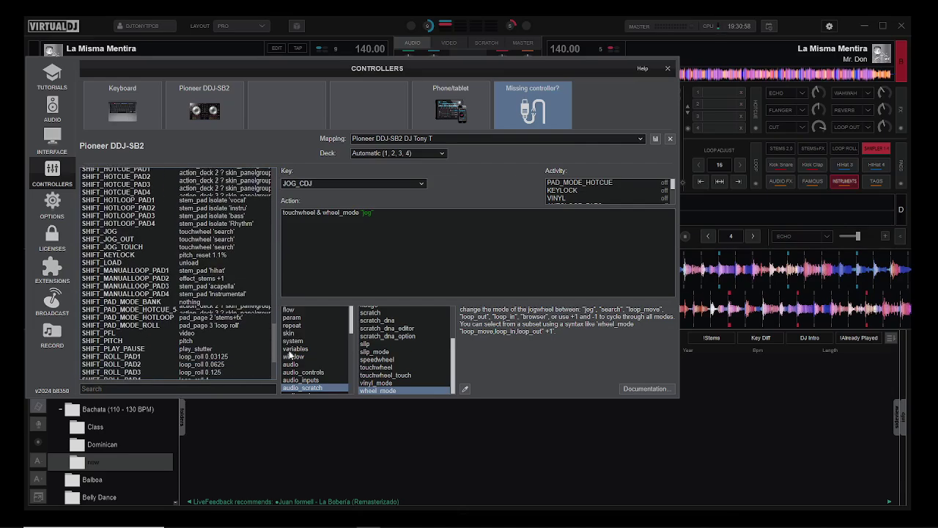
{"action": "left_click", "coordinate": [220, 248]}
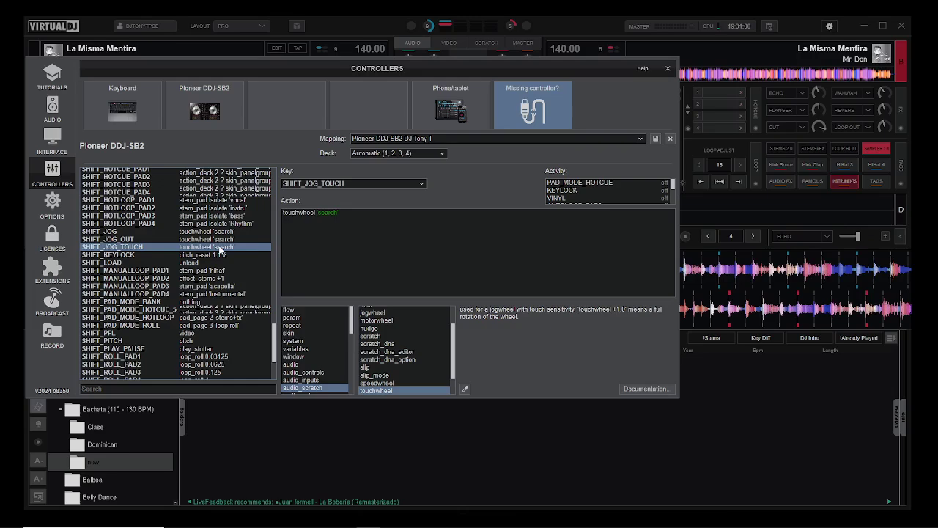
Step: Close the controller editor without saving, then cue and play La Misma Mentira on deck B
{"action": "left_click", "coordinate": [667, 68]}
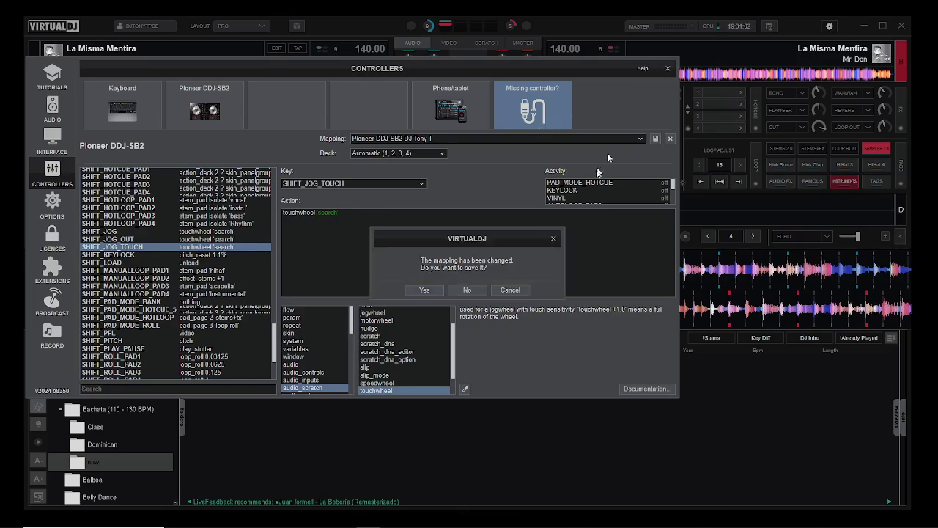
{"action": "left_click", "coordinate": [472, 291]}
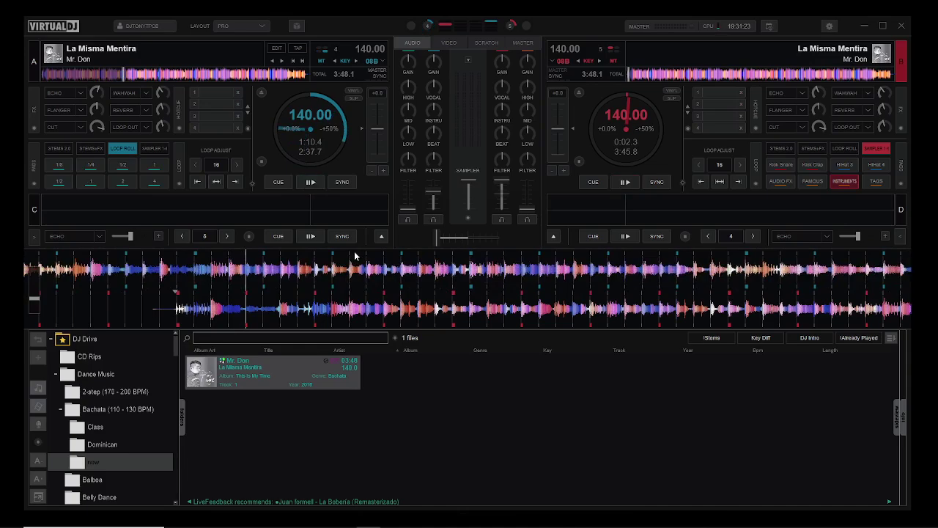
{"action": "key", "text": "c"}
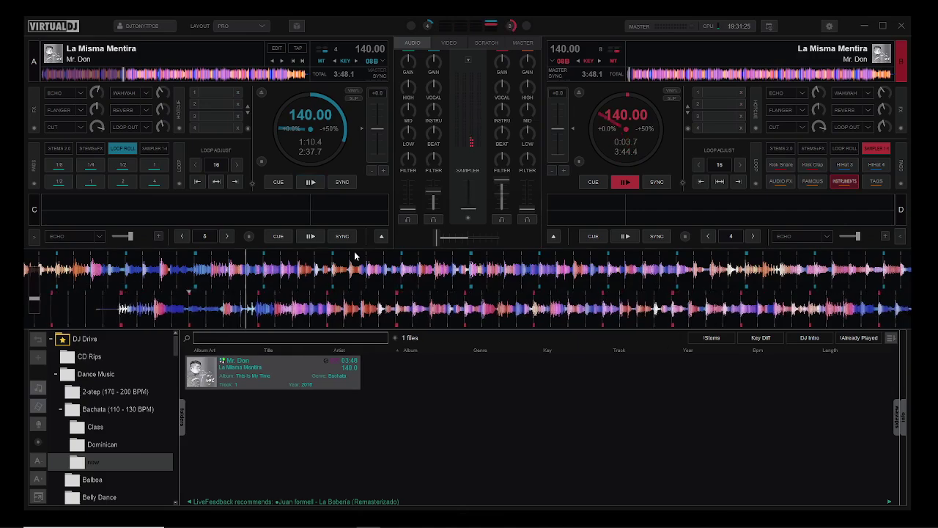
{"action": "key", "text": "space"}
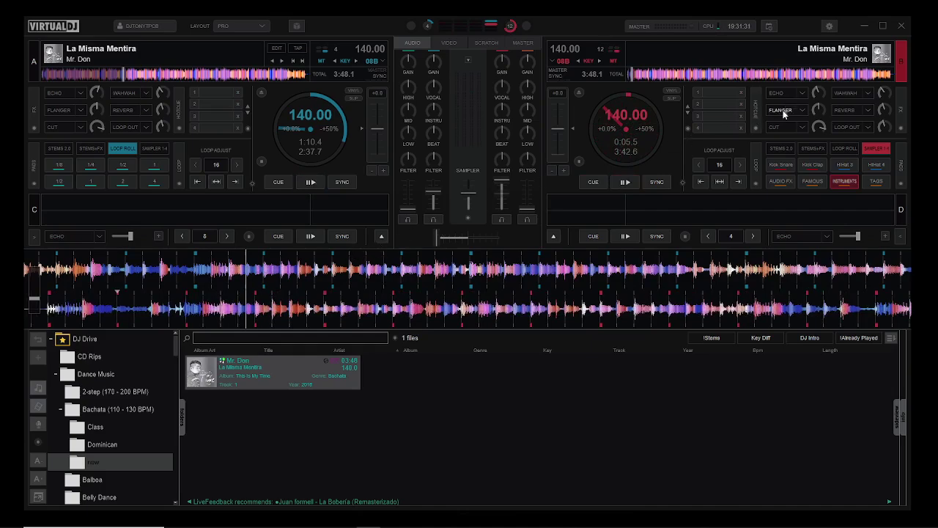
Step: Open the DDJ-SB2 mapping editor from settings and widen it to the right
{"action": "left_click", "coordinate": [829, 26]}
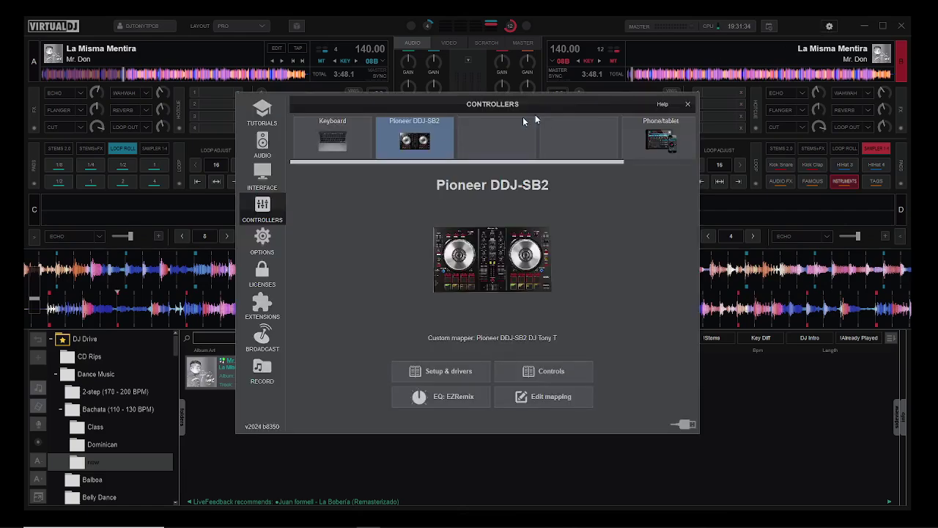
{"action": "left_click", "coordinate": [517, 401]}
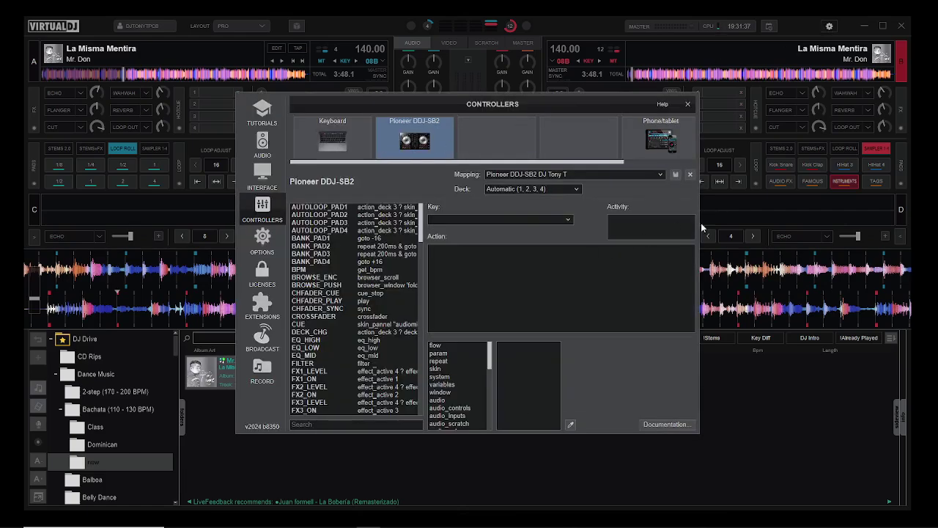
{"action": "left_click_drag", "start_coordinate": [698, 225], "coordinate": [884, 225]}
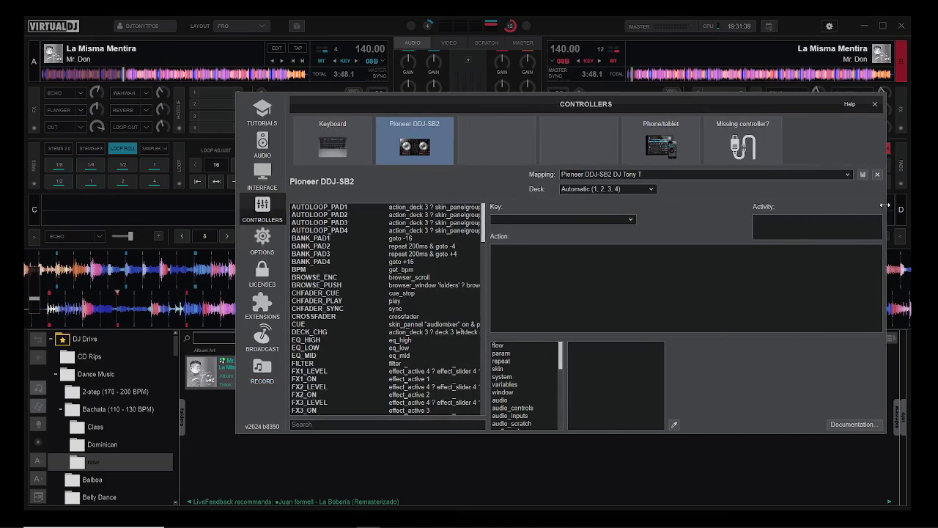
Step: Widen the editor to the left and browse the BROWSE_ENC, CROSSFADER and CUE mappings down to DECK_CHG
{"action": "left_click", "coordinate": [322, 277]}
{"action": "left_click_drag", "start_coordinate": [235, 300], "coordinate": [71, 282]}
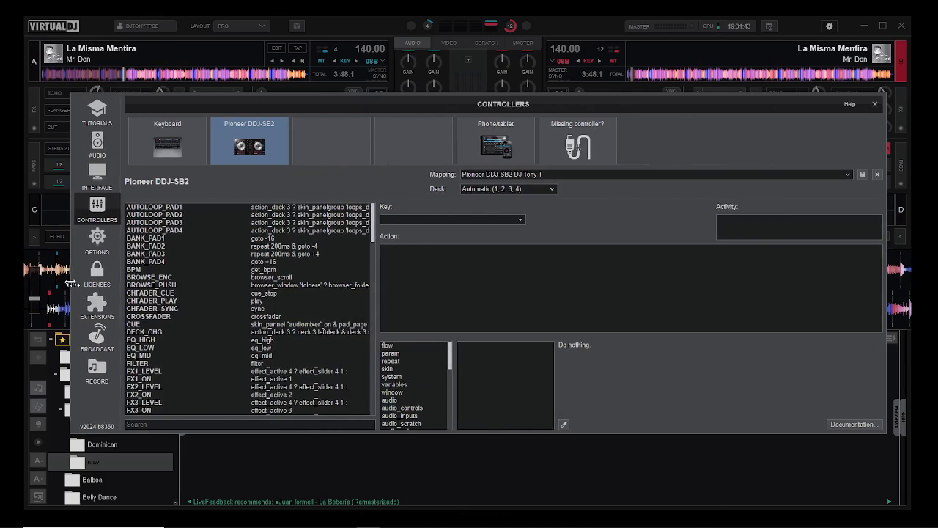
{"action": "left_click", "coordinate": [167, 315]}
{"action": "left_click", "coordinate": [256, 324]}
{"action": "left_click", "coordinate": [261, 332]}
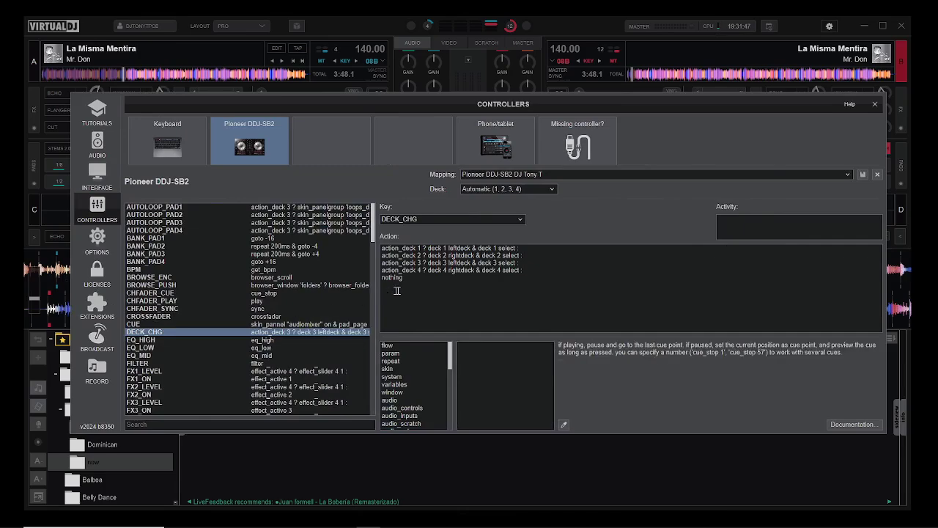
{"action": "left_click", "coordinate": [454, 266]}
{"action": "left_click", "coordinate": [450, 249]}
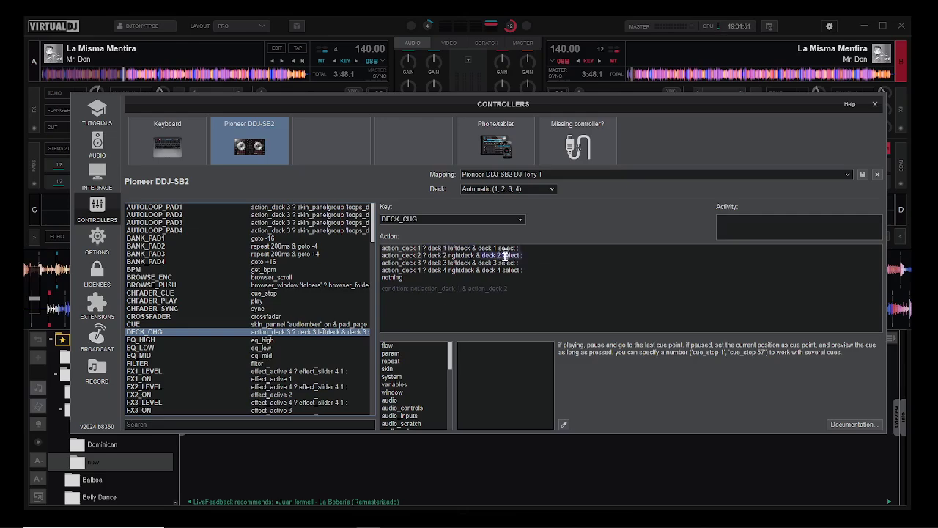
{"action": "left_click", "coordinate": [419, 256]}
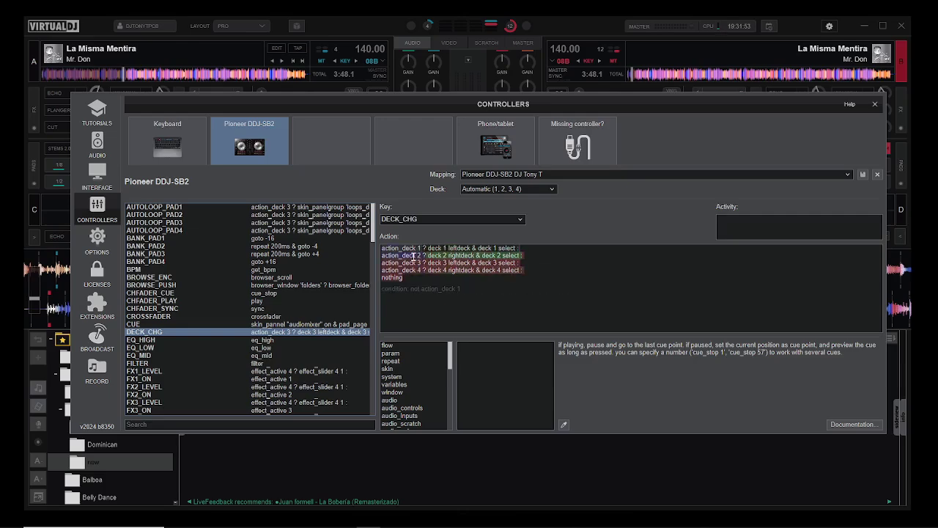
{"action": "left_click", "coordinate": [399, 262]}
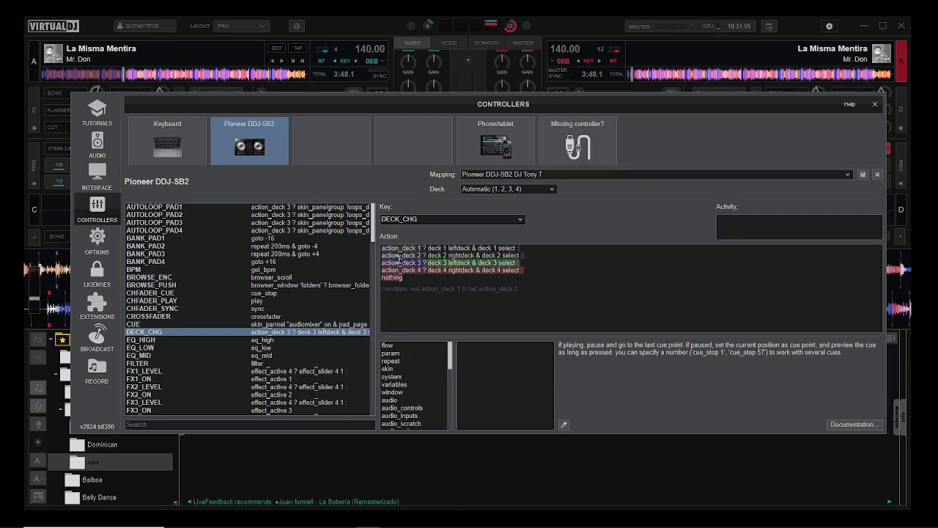
{"action": "left_click", "coordinate": [398, 269]}
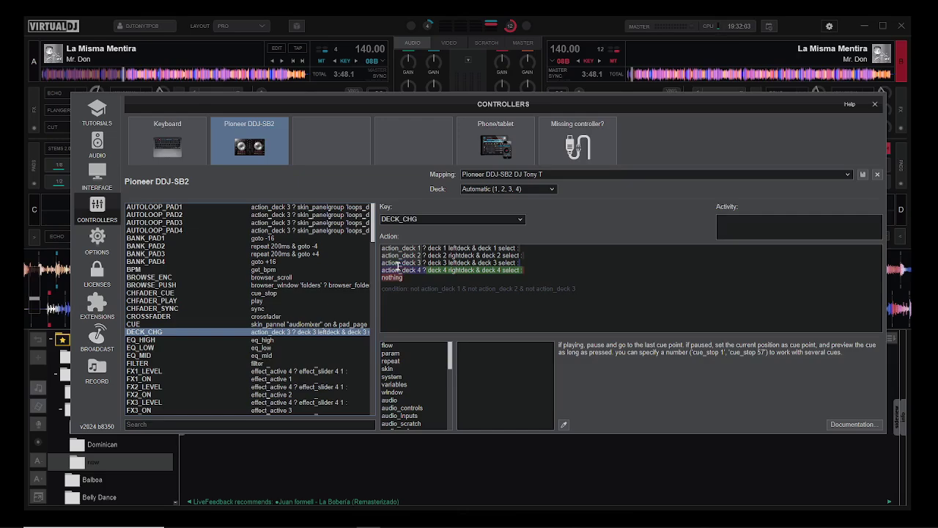
{"action": "left_click", "coordinate": [397, 256]}
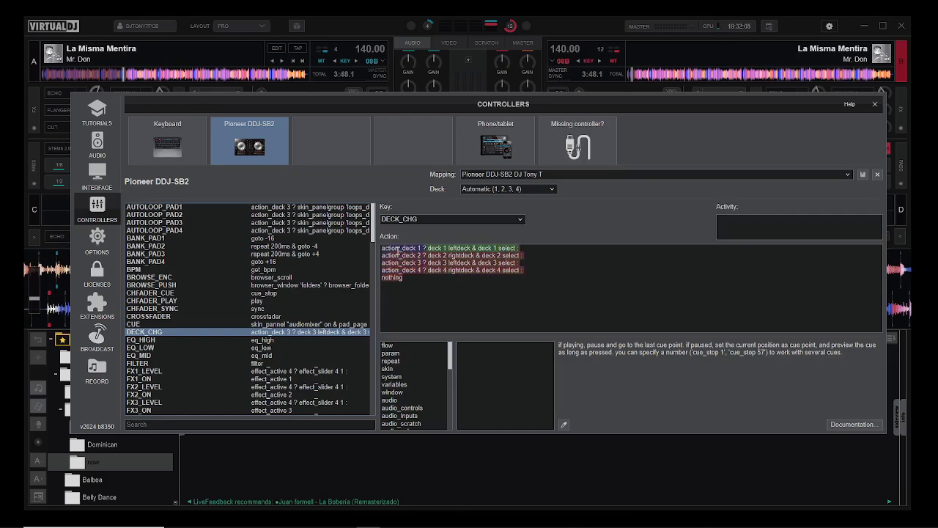
{"action": "left_click", "coordinate": [396, 277]}
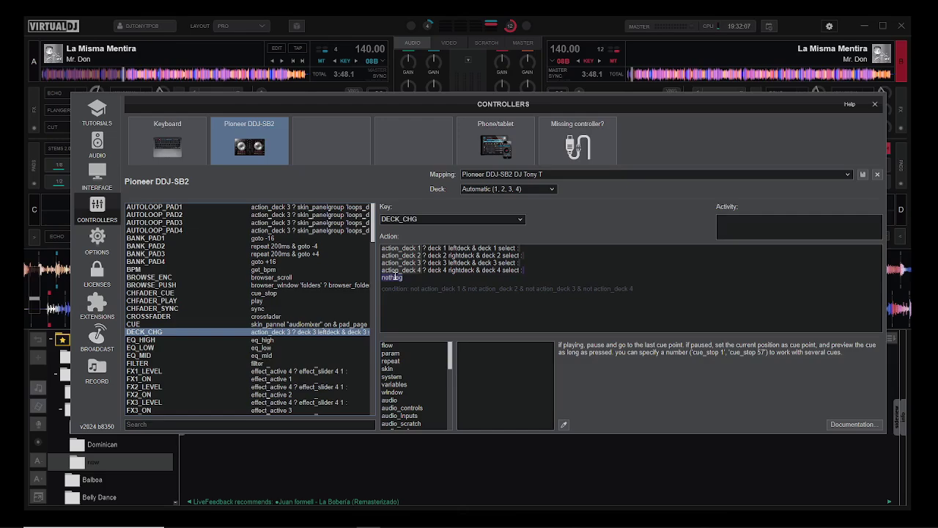
{"action": "left_click", "coordinate": [373, 227]}
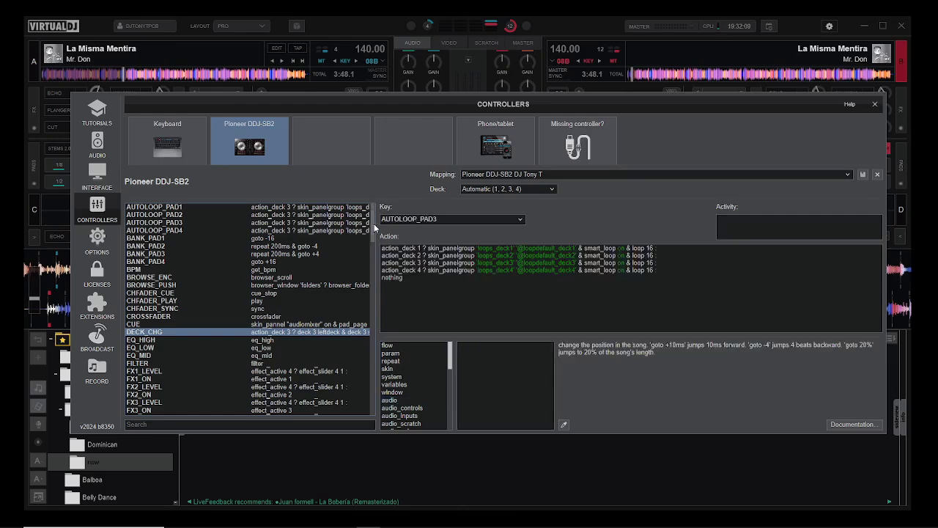
{"action": "mouse_move", "coordinate": [374, 224]}
{"action": "left_mouse_down"}
{"action": "mouse_move", "coordinate": [370, 398]}
{"action": "mouse_move", "coordinate": [388, 214]}
{"action": "left_mouse_up"}
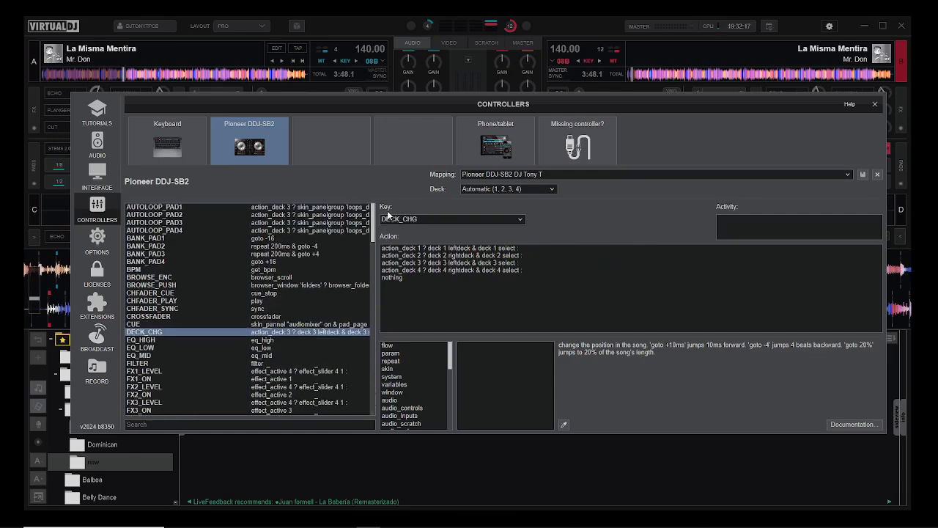